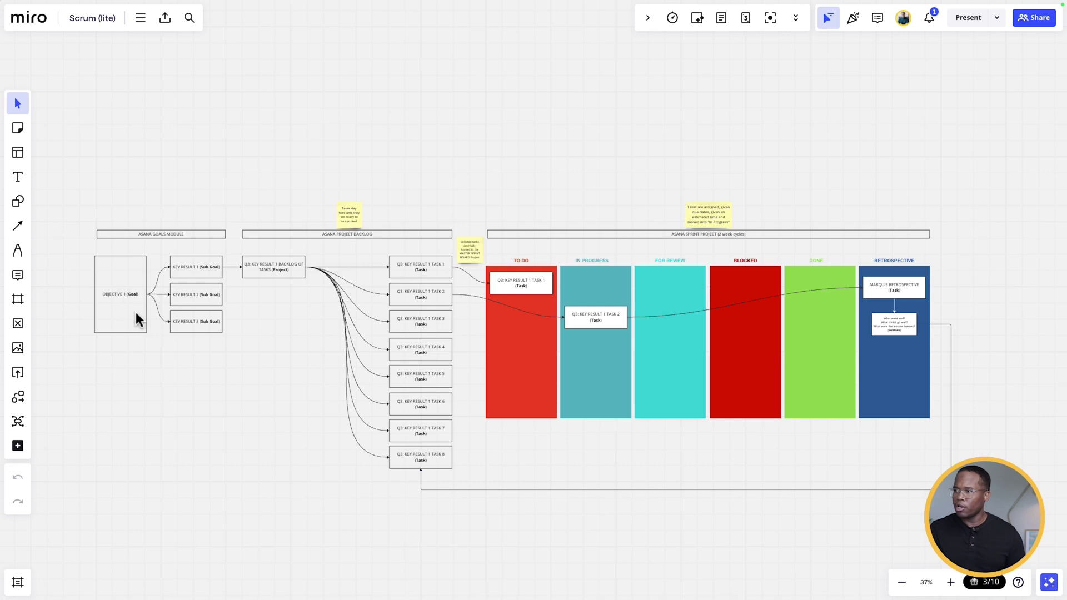
# - Pan the Miro board over the goals module, Key Result boxes and the full backlog task list
pyautogui.scroll(5, 136, 312)
pyautogui.scroll(-2, 121, 302)
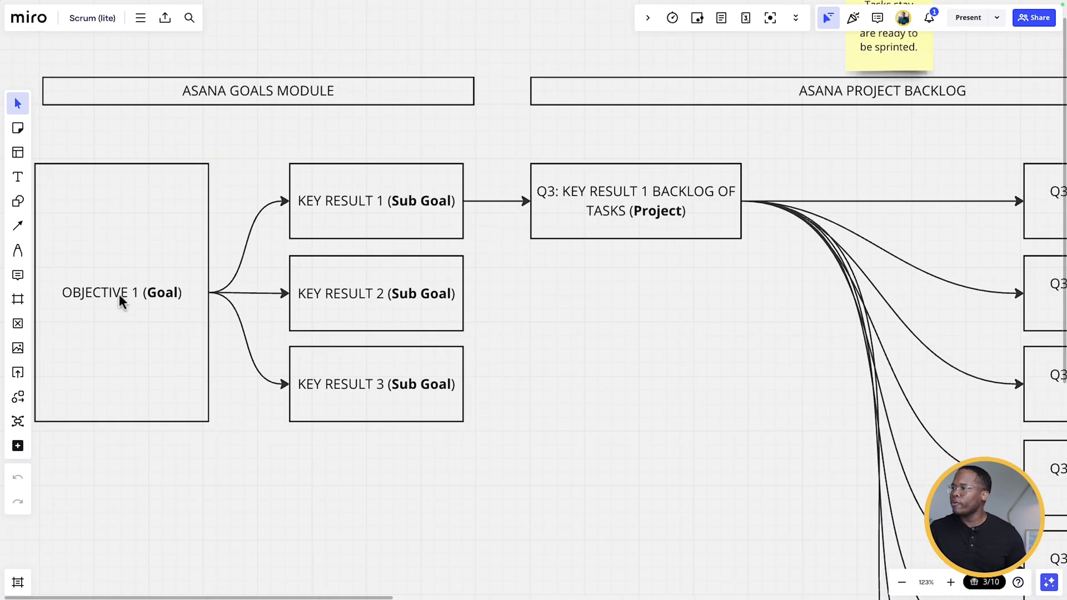
pyautogui.moveTo(553, 293); pyautogui.dragTo(609, 329)
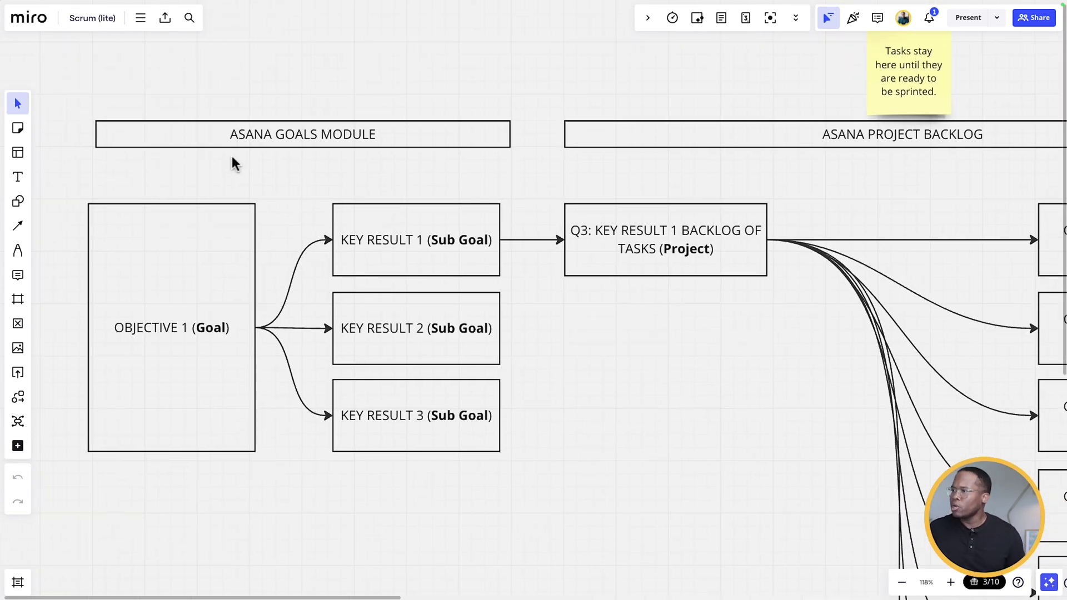
pyautogui.scroll(1, 233, 162)
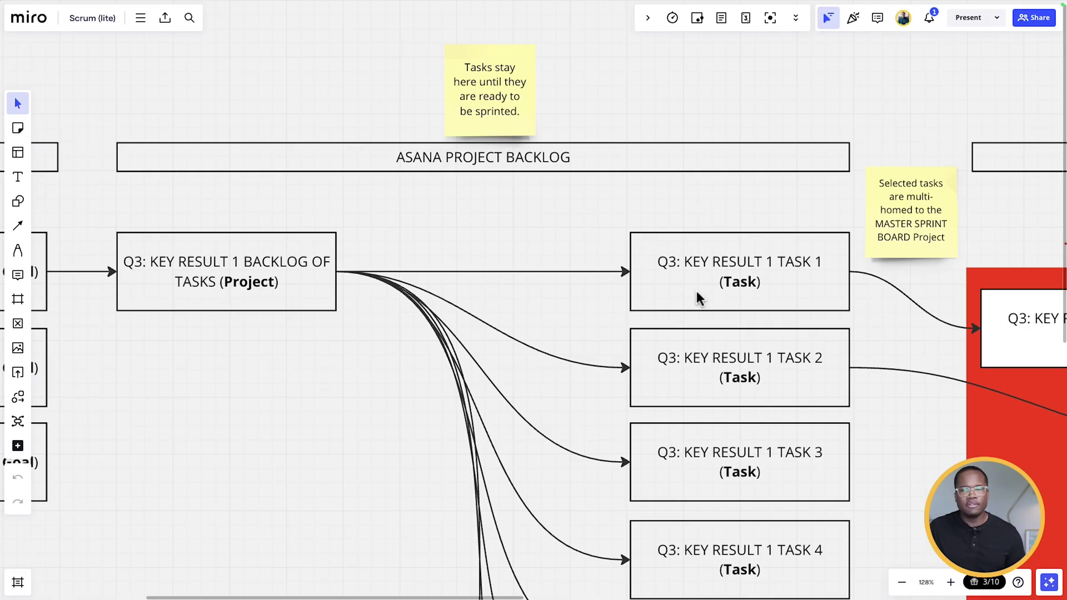
pyautogui.moveTo(139, 347); pyautogui.dragTo(409, 341)
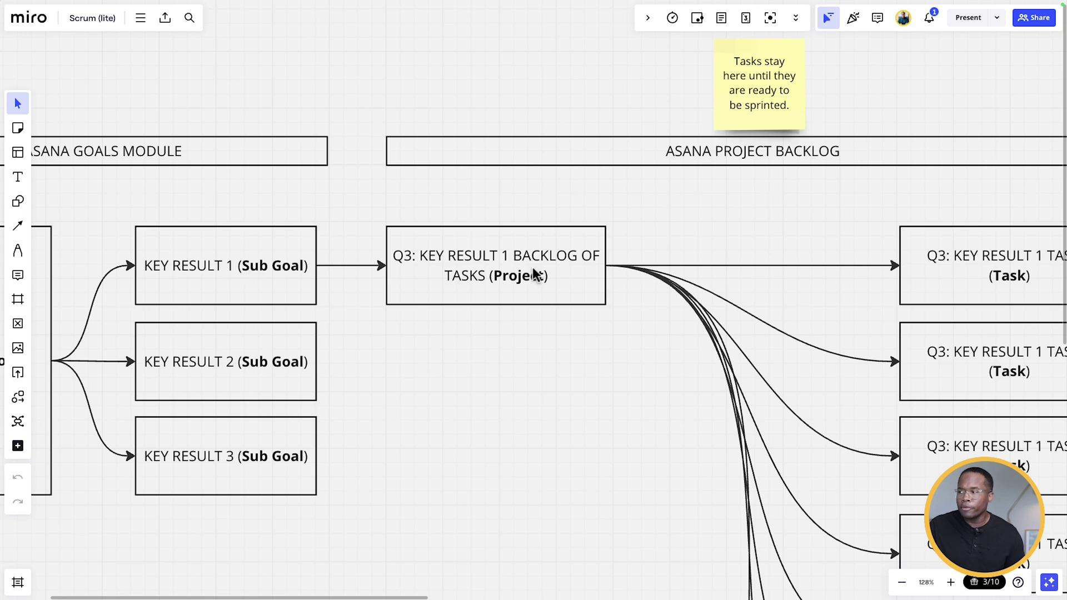
pyautogui.moveTo(568, 361); pyautogui.dragTo(84, 323)
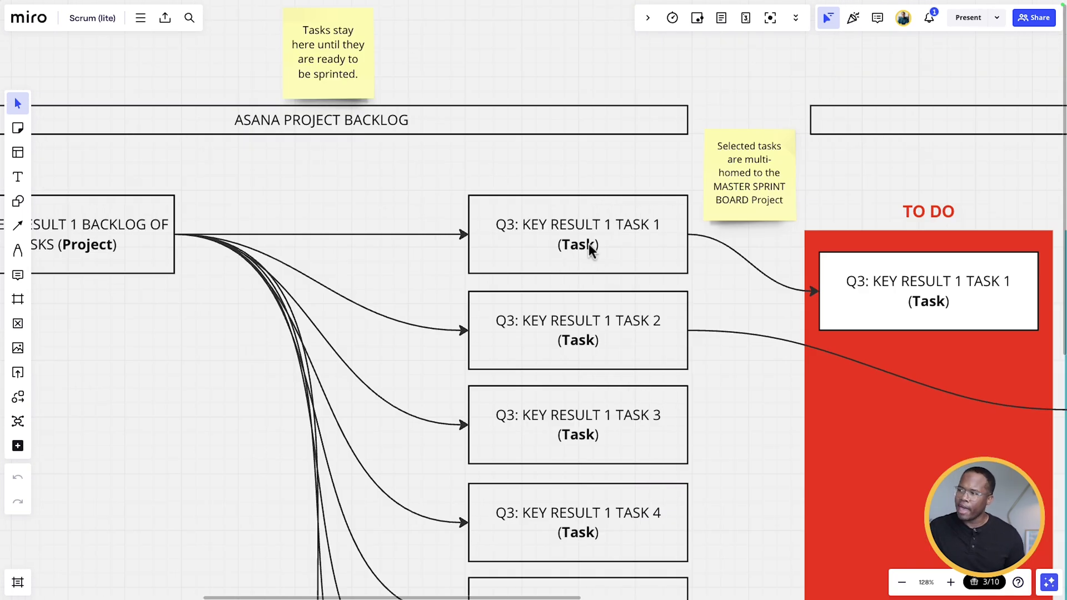
pyautogui.scroll(-3, 541, 250)
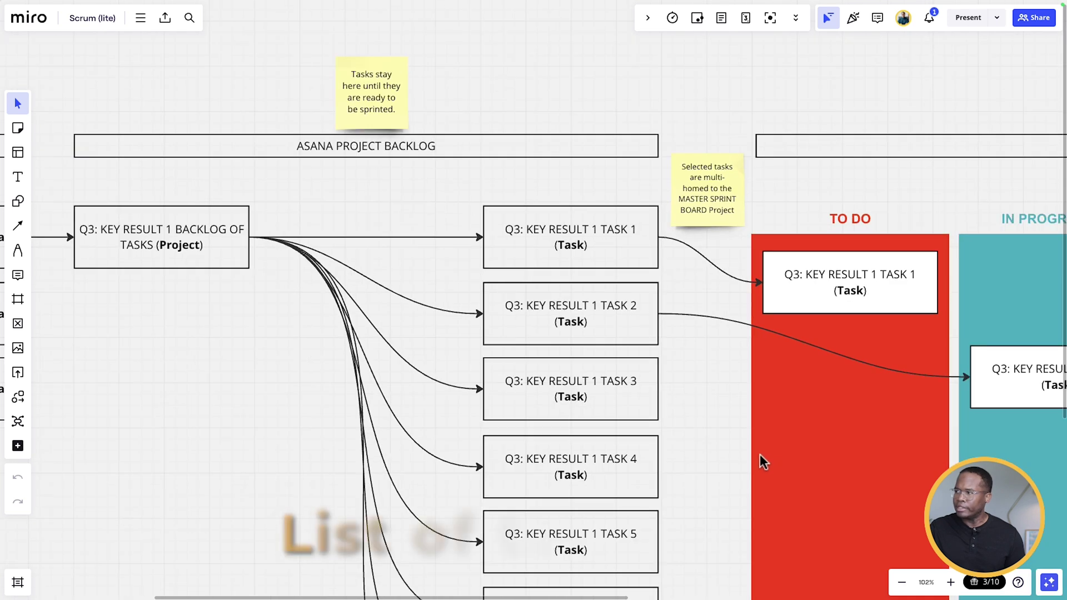
pyautogui.moveTo(717, 460); pyautogui.dragTo(711, 183)
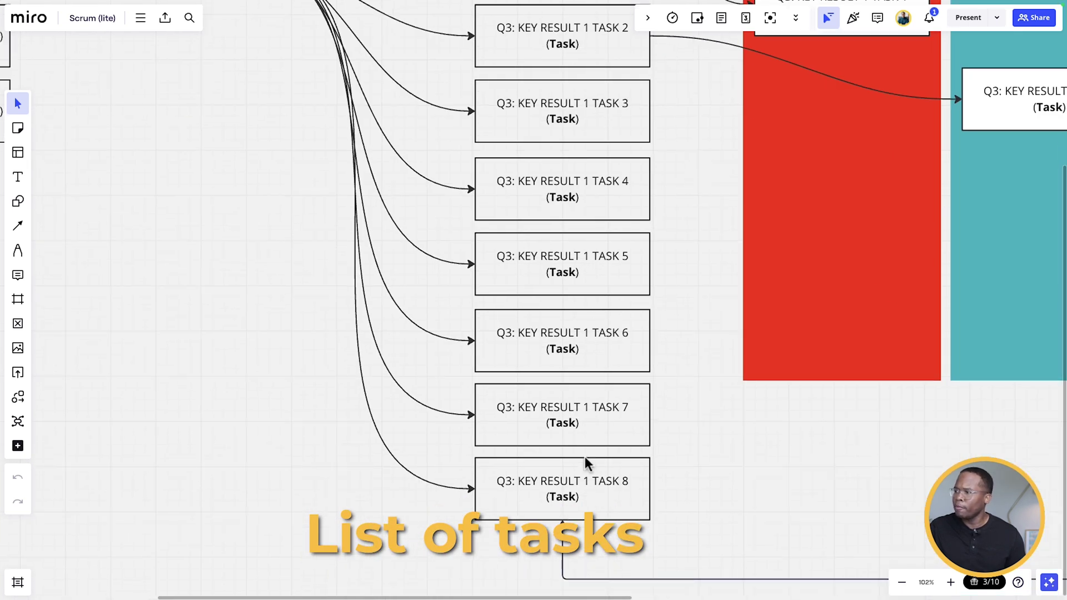
pyautogui.moveTo(674, 262); pyautogui.dragTo(636, 539)
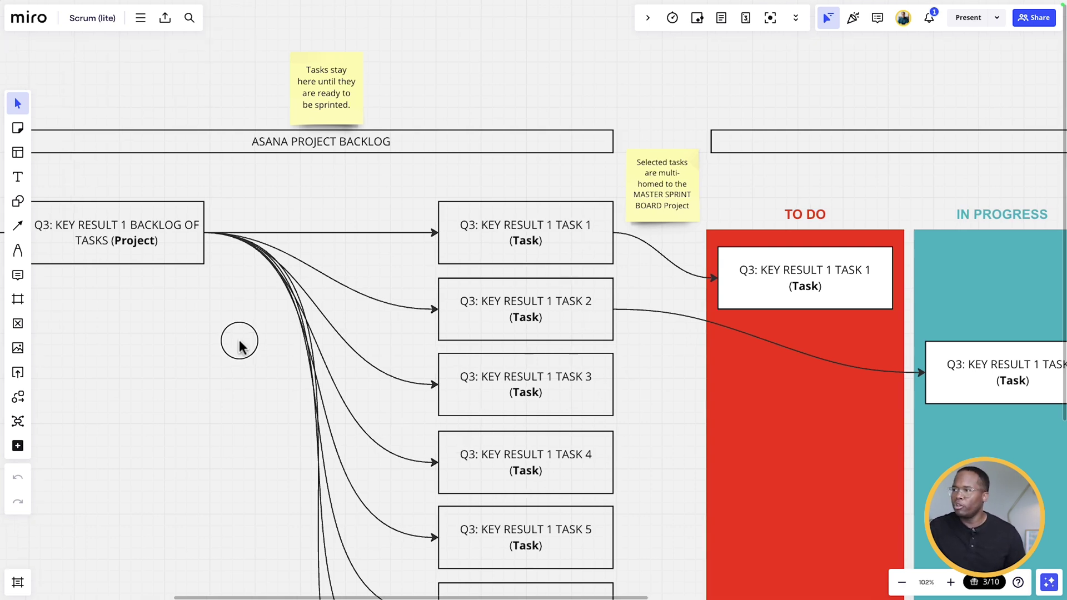
pyautogui.scroll(5, 317, 462)
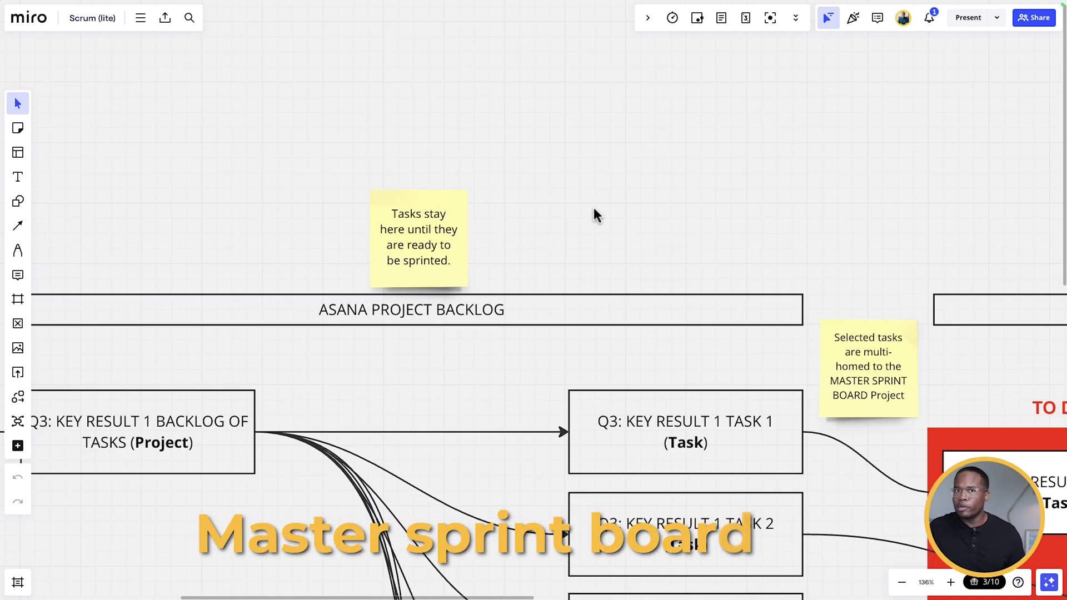
# - Pan to the TO DO and IN PROGRESS columns and the multi-homing sticky note
pyautogui.moveTo(739, 202); pyautogui.dragTo(316, 167)
pyautogui.scroll(2, 223, 176)
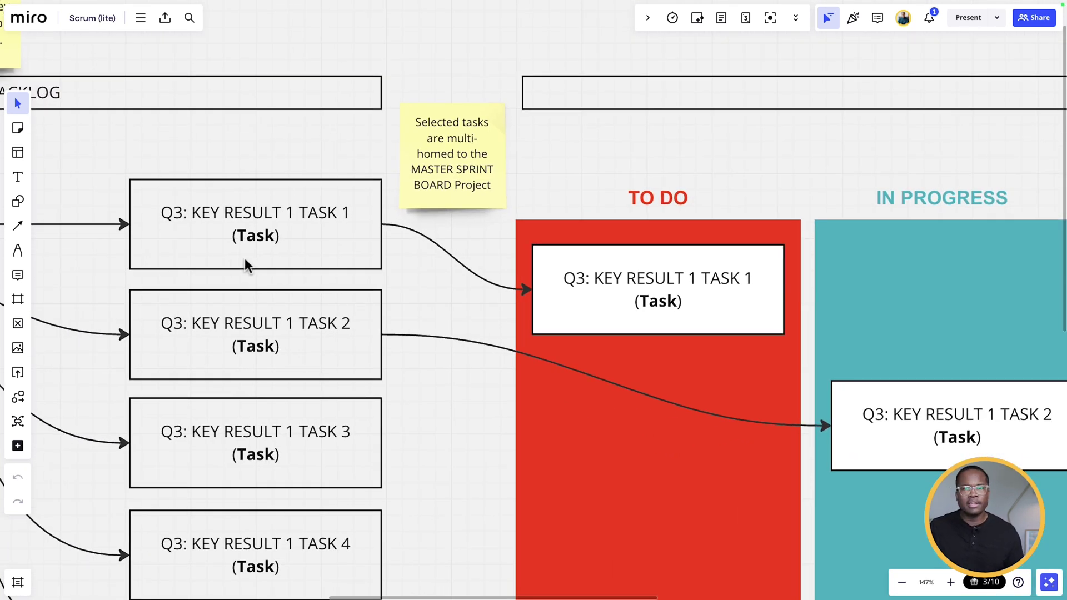
pyautogui.scroll(5, 465, 157)
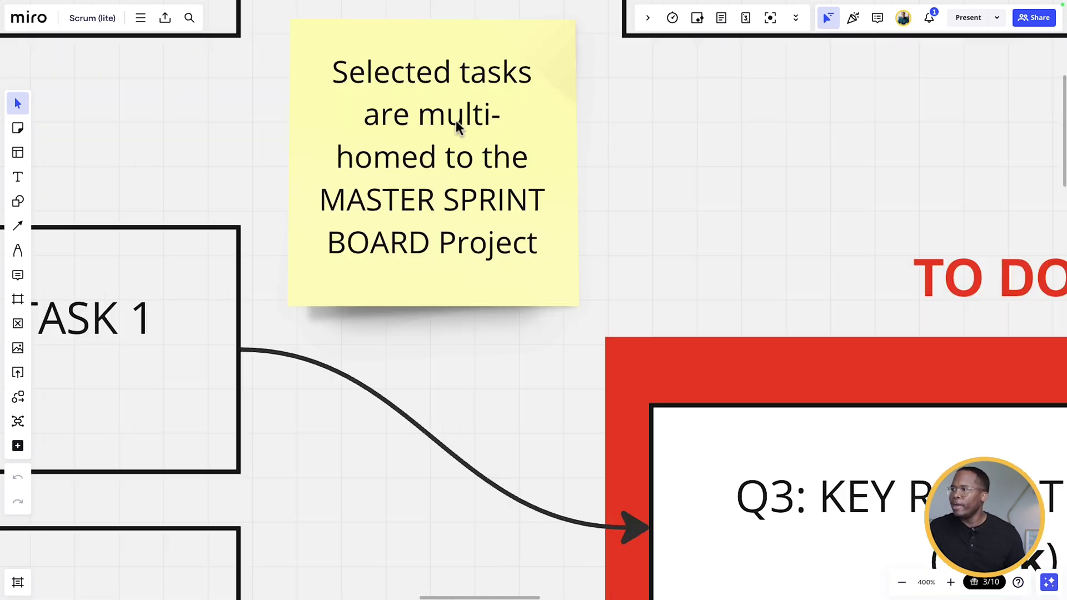
pyautogui.moveTo(574, 128); pyautogui.dragTo(585, 179)
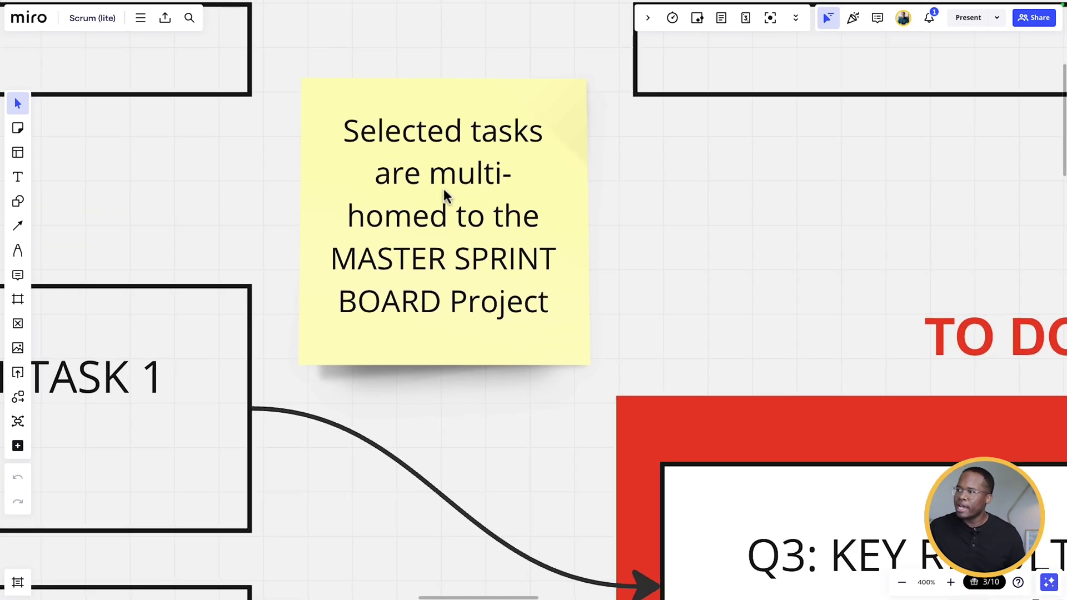
pyautogui.scroll(-10, 676, 270)
pyautogui.moveTo(702, 246); pyautogui.dragTo(345, 215)
pyautogui.scroll(5, 399, 217)
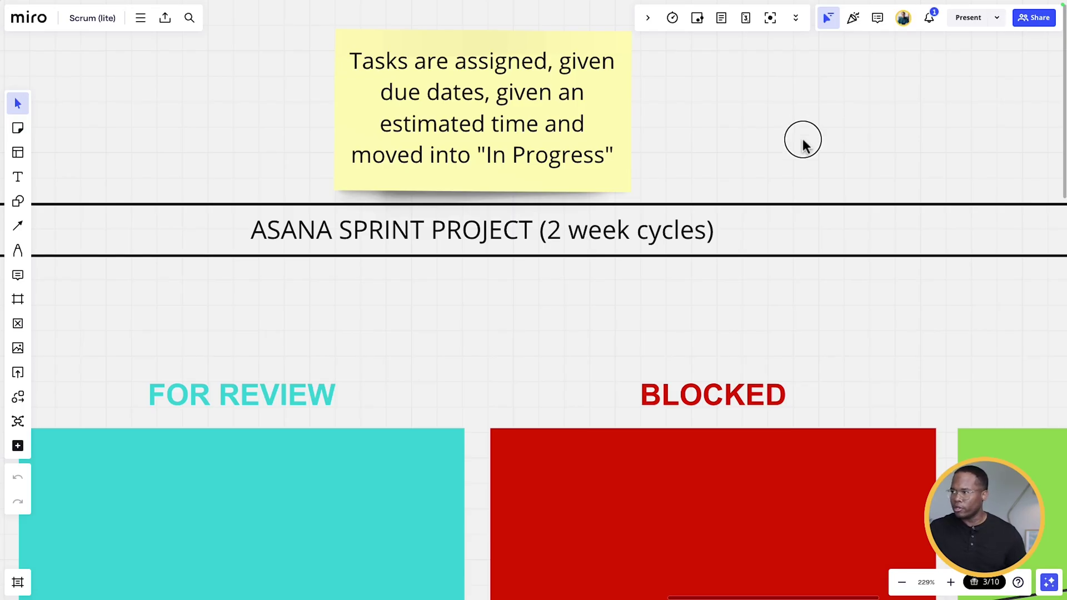
pyautogui.scroll(2, 564, 162)
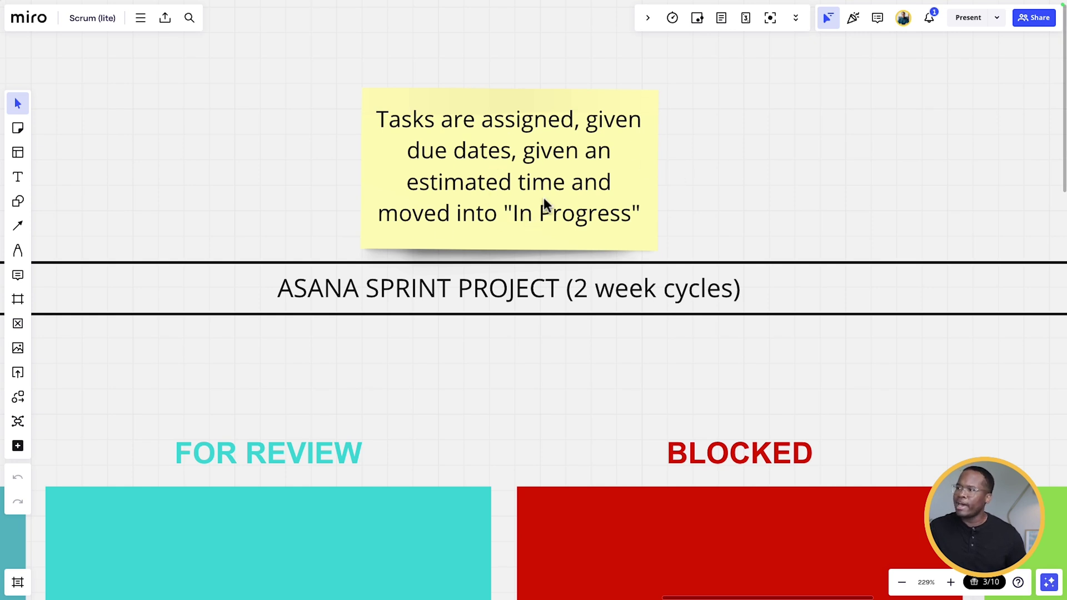
pyautogui.scroll(-5, 539, 238)
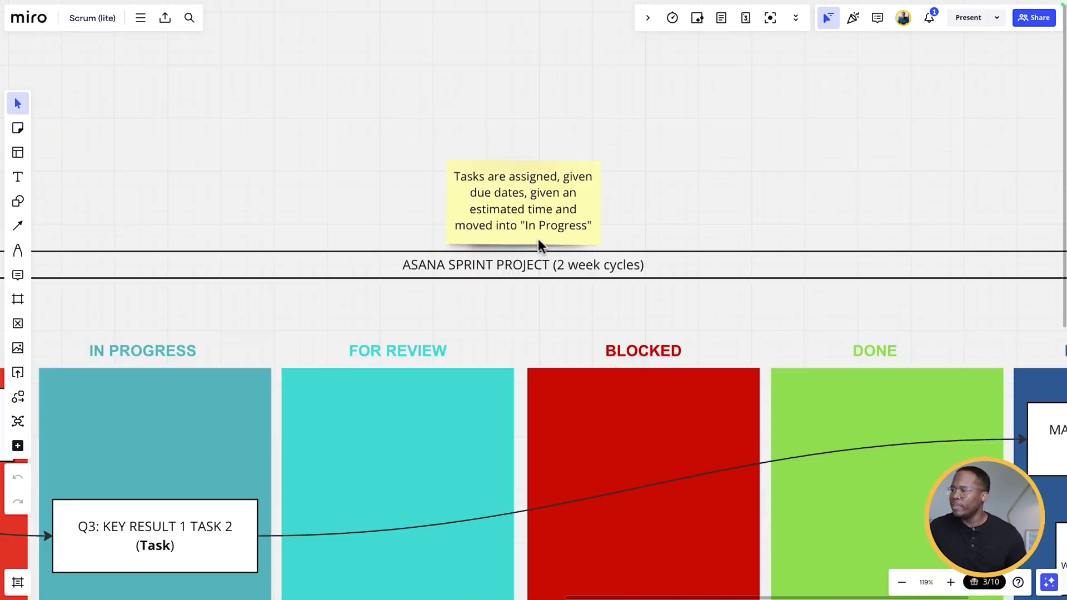
# - Pan through FOR REVIEW, BLOCKED and DONE to the Retrospective column, then back
pyautogui.moveTo(521, 319); pyautogui.dragTo(848, 48)
pyautogui.hscroll(-5, 324, 158)
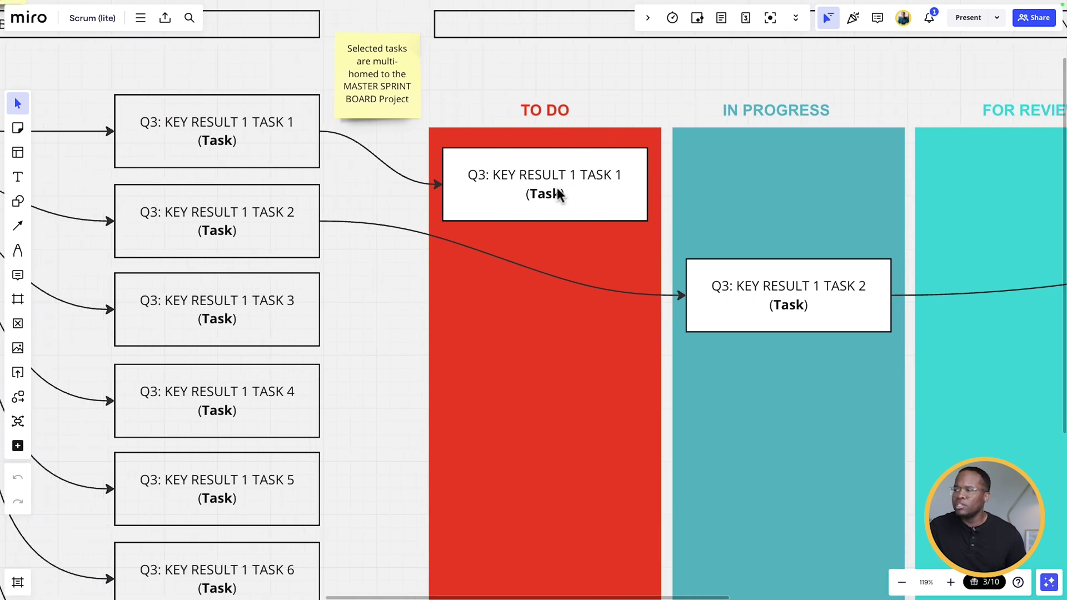
pyautogui.moveTo(689, 83); pyautogui.dragTo(458, 147)
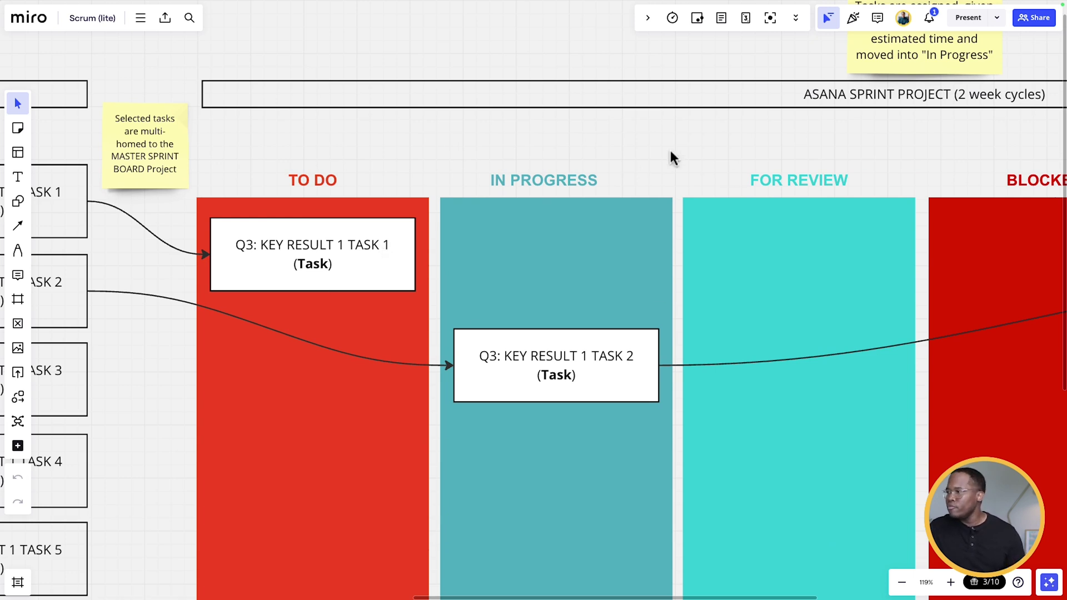
pyautogui.moveTo(761, 139); pyautogui.dragTo(493, 143)
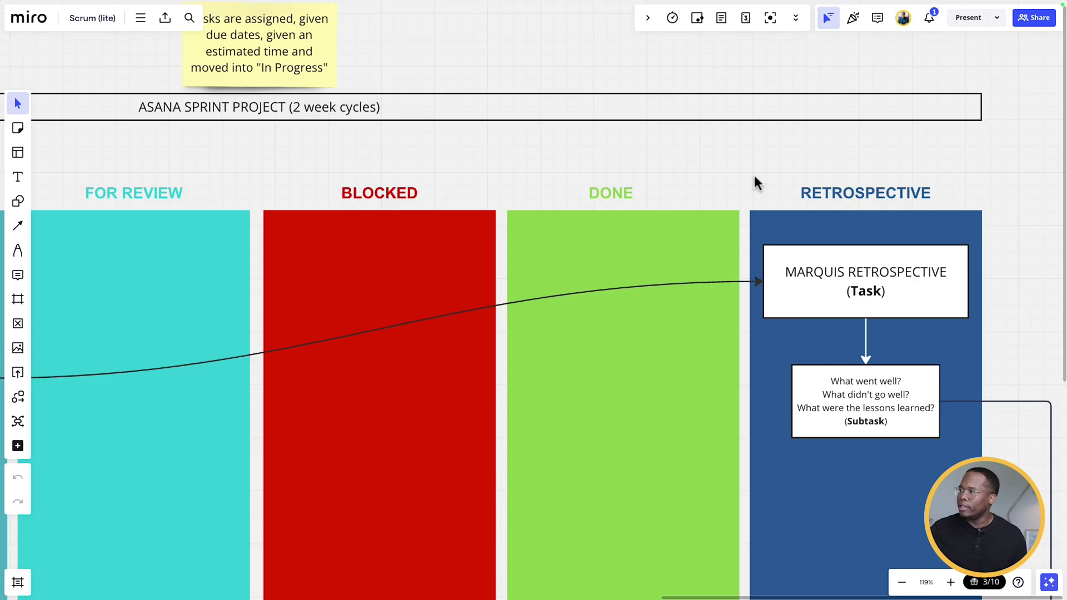
pyautogui.moveTo(755, 175); pyautogui.dragTo(608, 148)
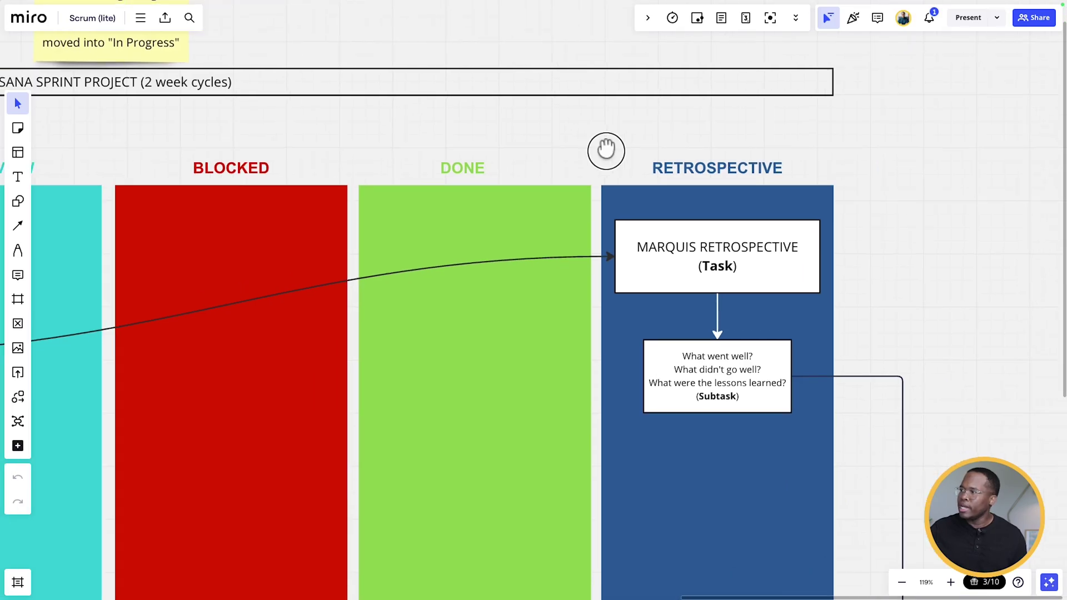
pyautogui.scroll(-2, 718, 241)
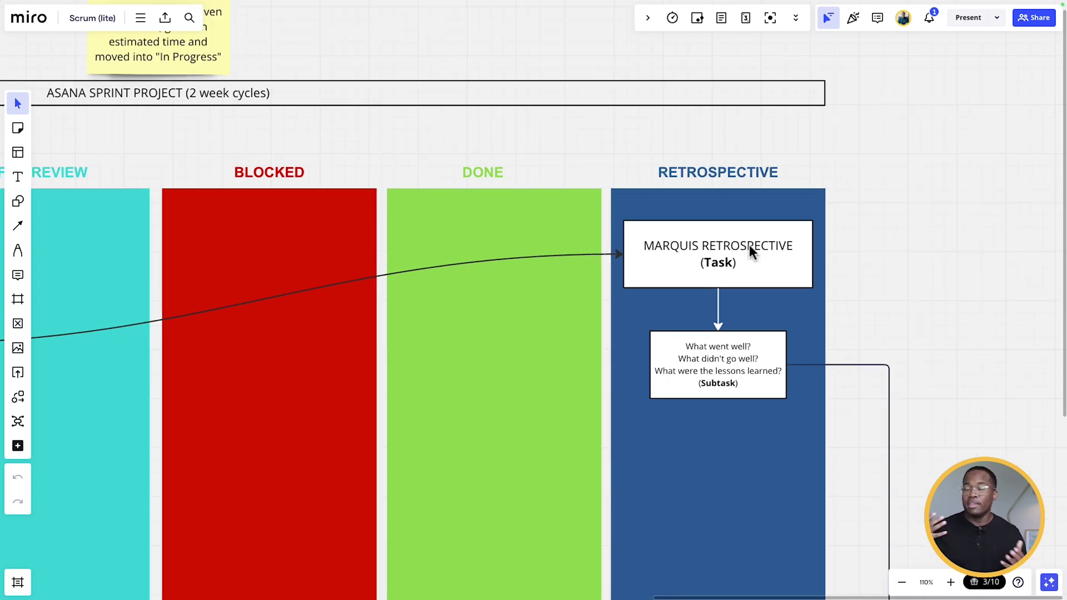
pyautogui.scroll(-2, 799, 296)
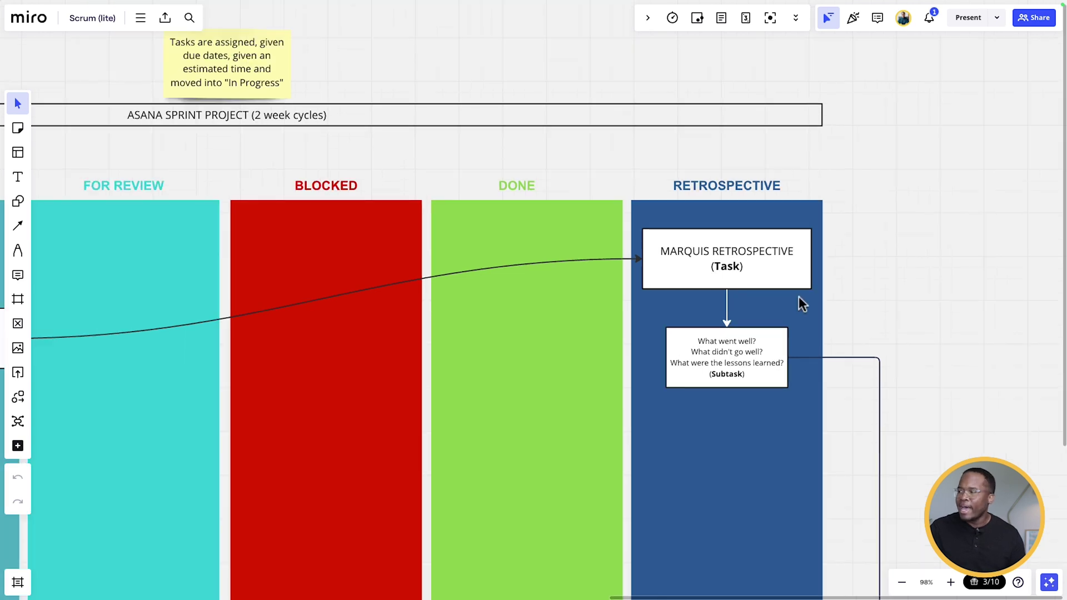
pyautogui.scroll(6, 740, 370)
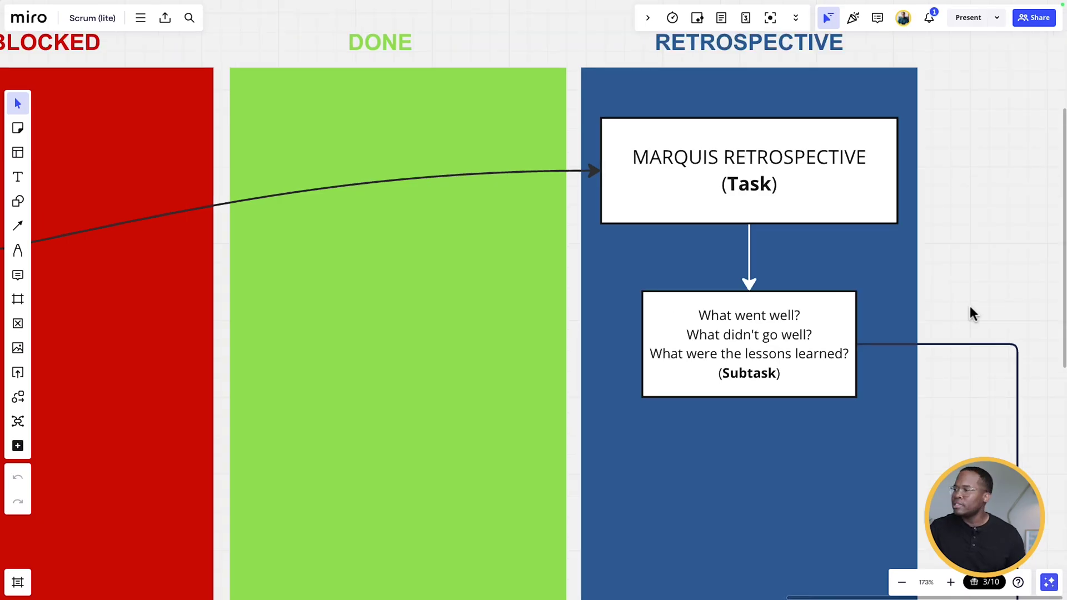
pyautogui.moveTo(970, 306); pyautogui.dragTo(789, 340)
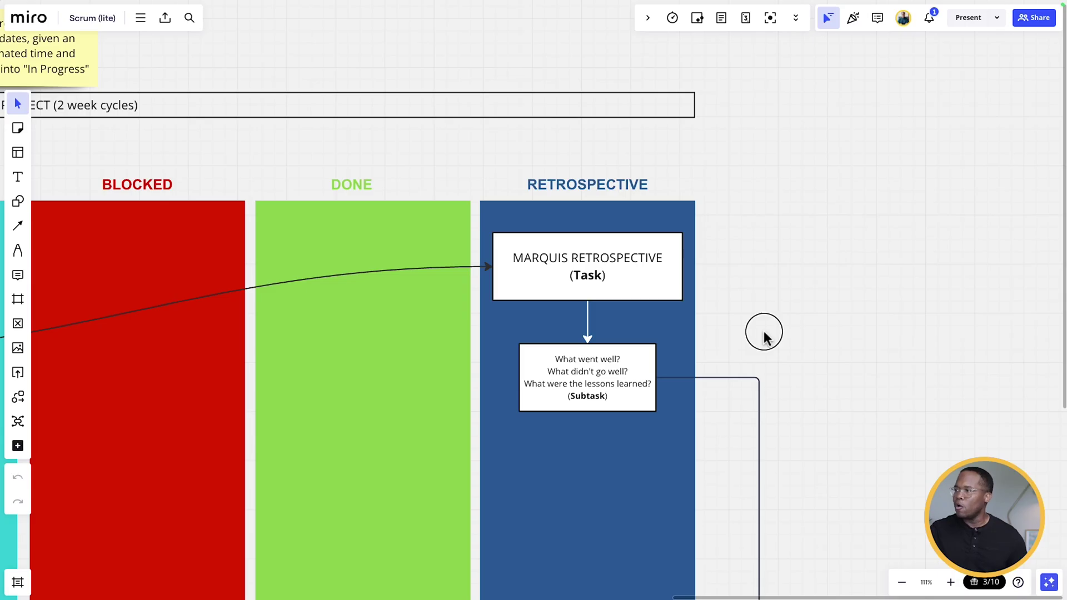
pyautogui.moveTo(764, 332); pyautogui.dragTo(550, 249)
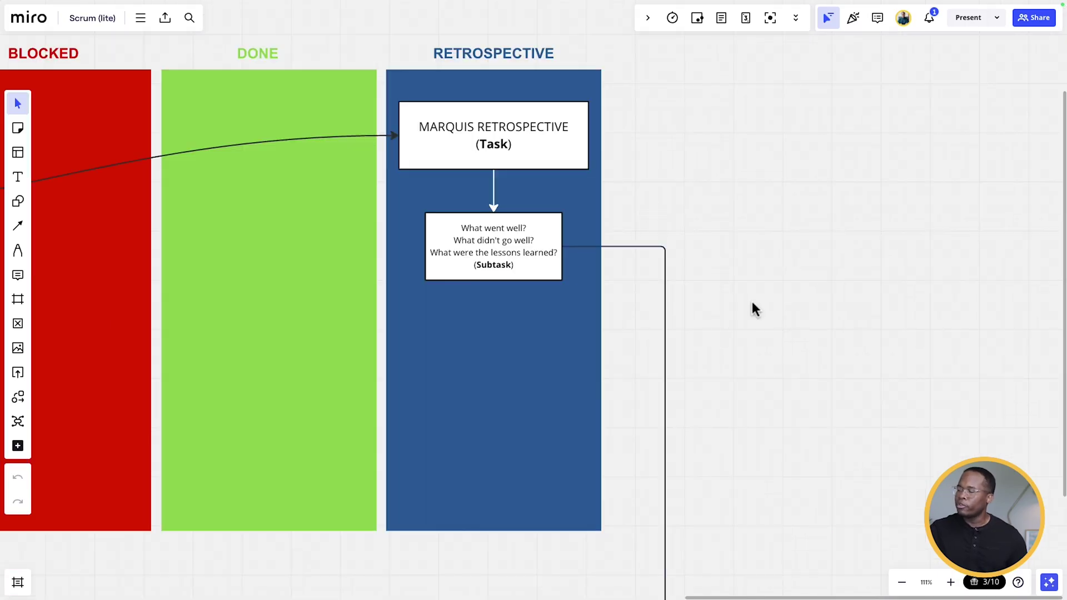
pyautogui.scroll(-3, 753, 301)
pyautogui.scroll(-5, 445, 435)
pyautogui.scroll(1, 203, 469)
pyautogui.moveTo(203, 469); pyautogui.dragTo(817, 447)
pyautogui.hscroll(-4, 478, 376)
pyautogui.scroll(6, 495, 467)
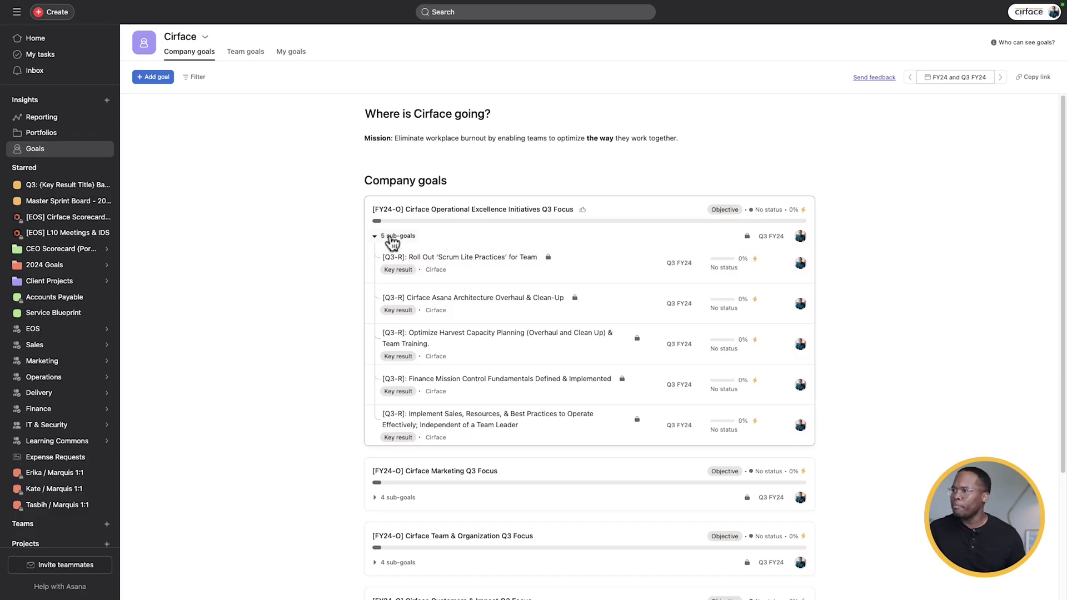
# - Expand the first objective and open the '[Q3-R]: Roll Out Scrum Lite Practices for Team' goal
pyautogui.click(375, 237)
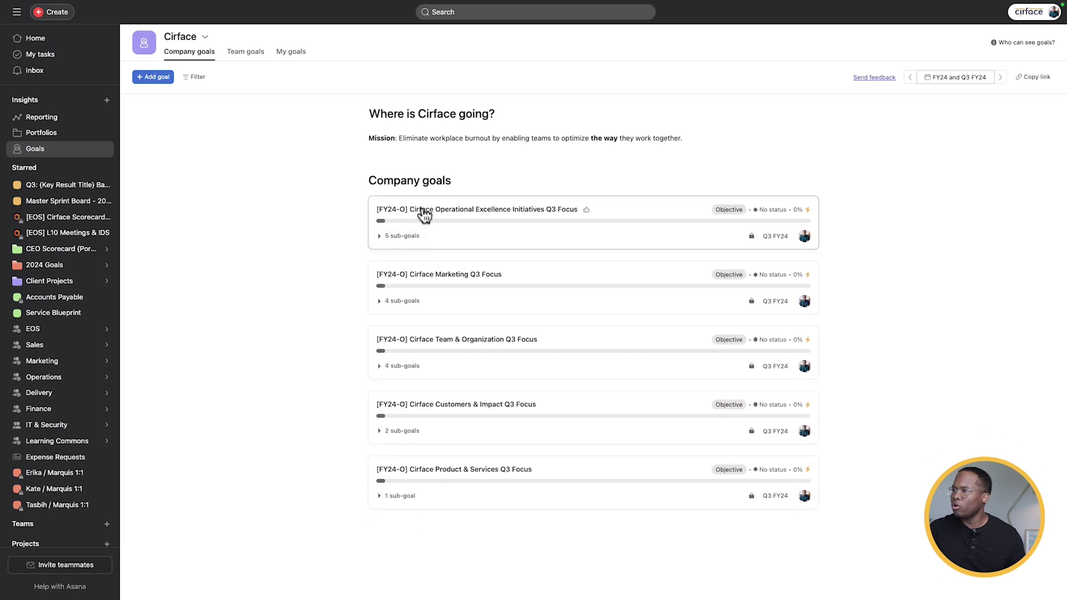
pyautogui.click(379, 237)
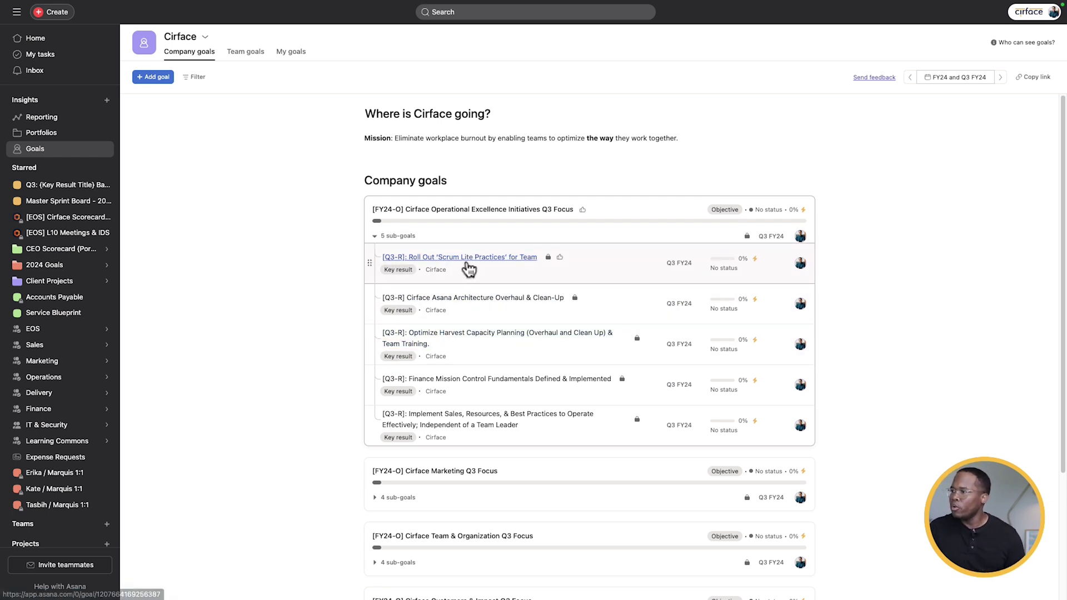
pyautogui.click(385, 238)
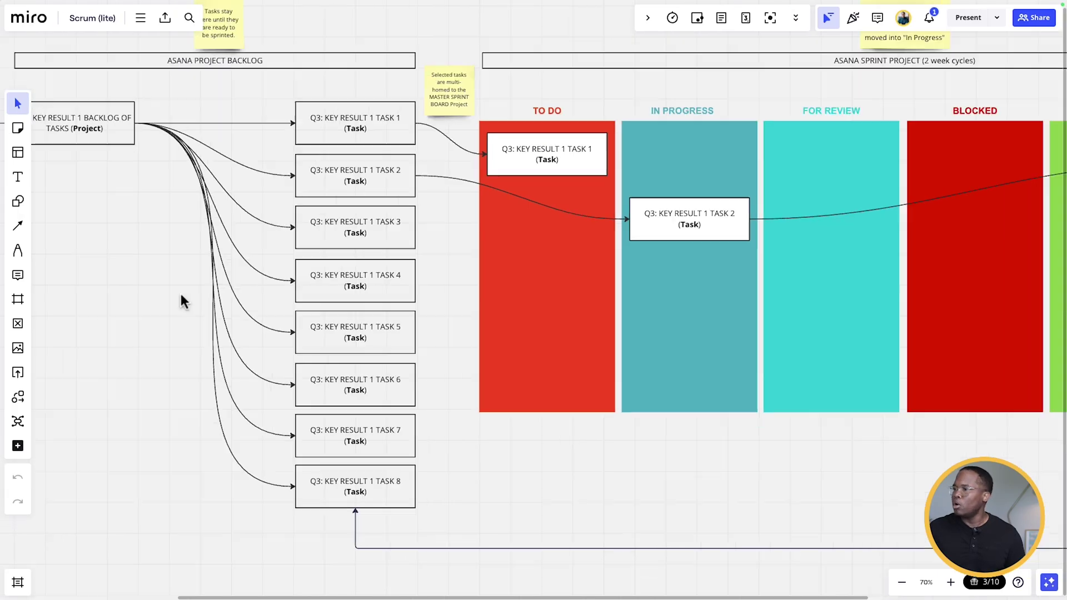
pyautogui.scroll(-3, 181, 300)
pyautogui.moveTo(172, 302); pyautogui.dragTo(496, 378)
pyautogui.hscroll(-5, 496, 378)
pyautogui.scroll(5, 335, 245)
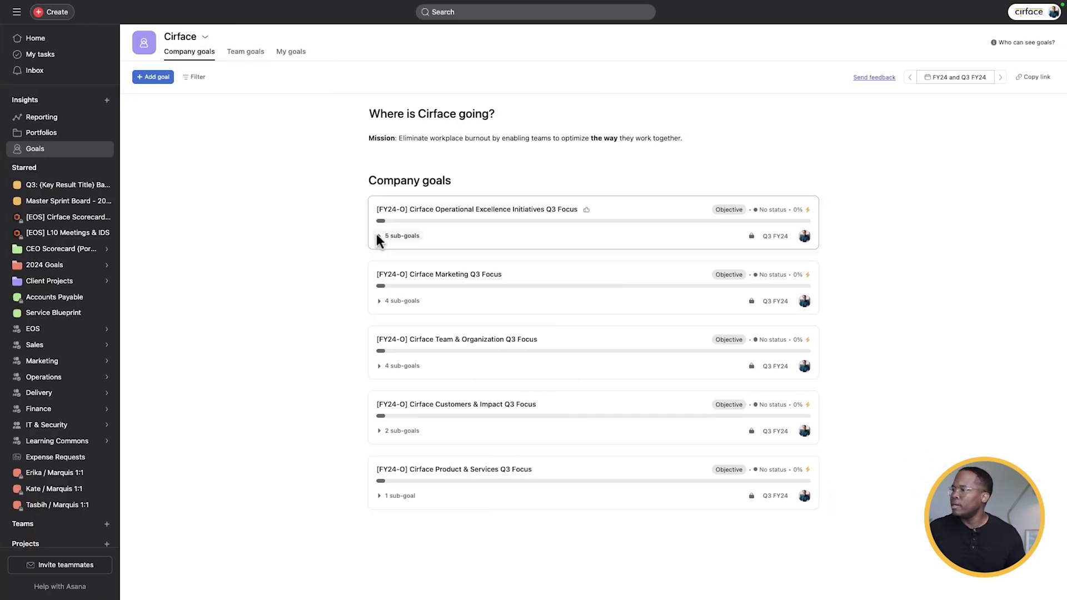
pyautogui.click(375, 236)
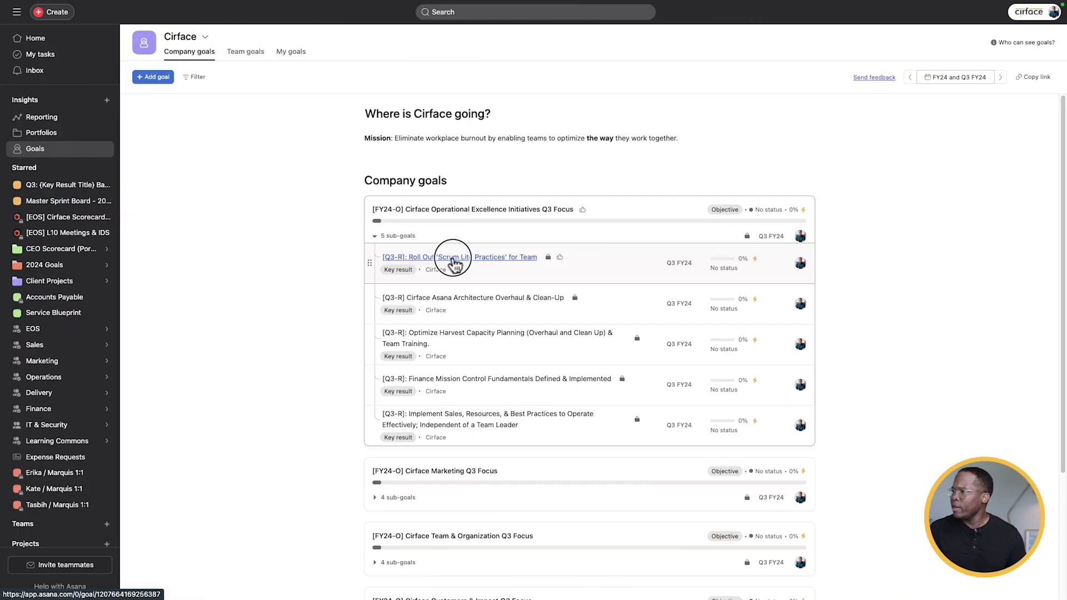
pyautogui.click(453, 260)
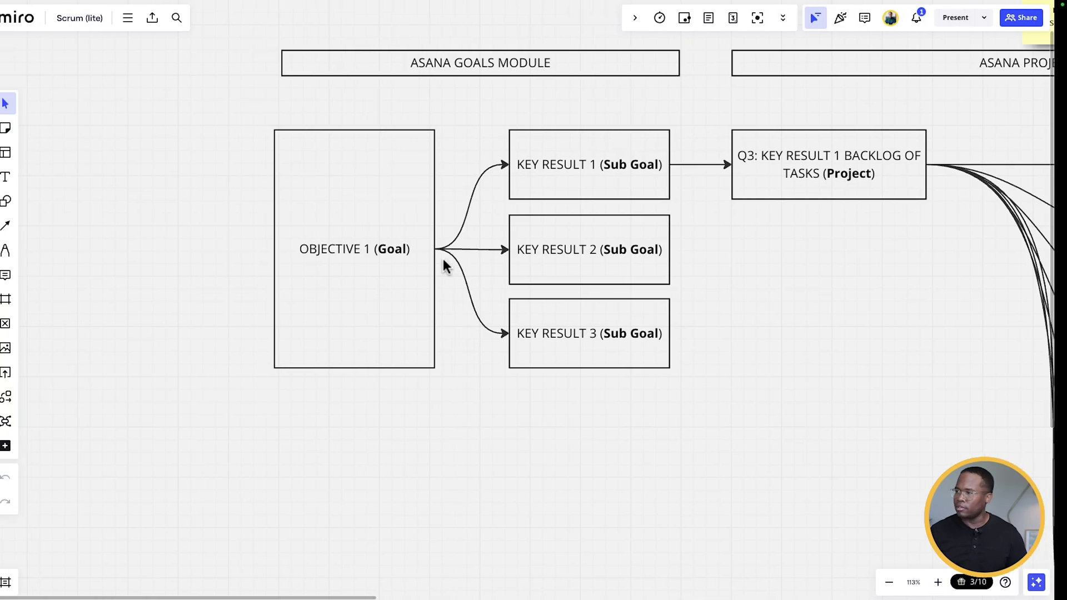
pyautogui.hscroll(6, 422, 281)
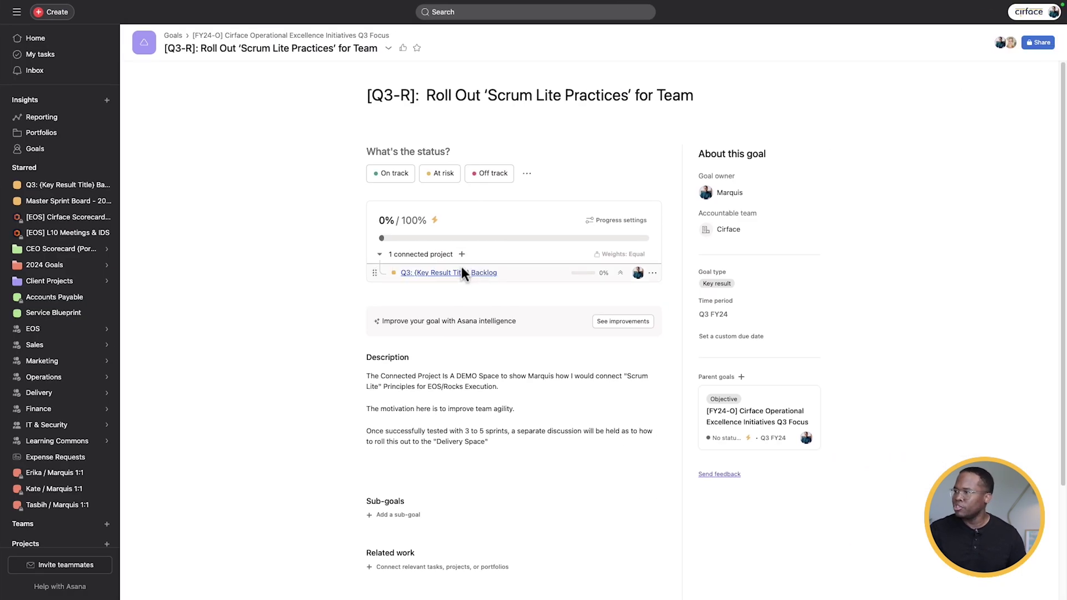
# - Open the goal's backlog project board, add a task, and reorder Task 2 and Task 3
pyautogui.click(465, 275)
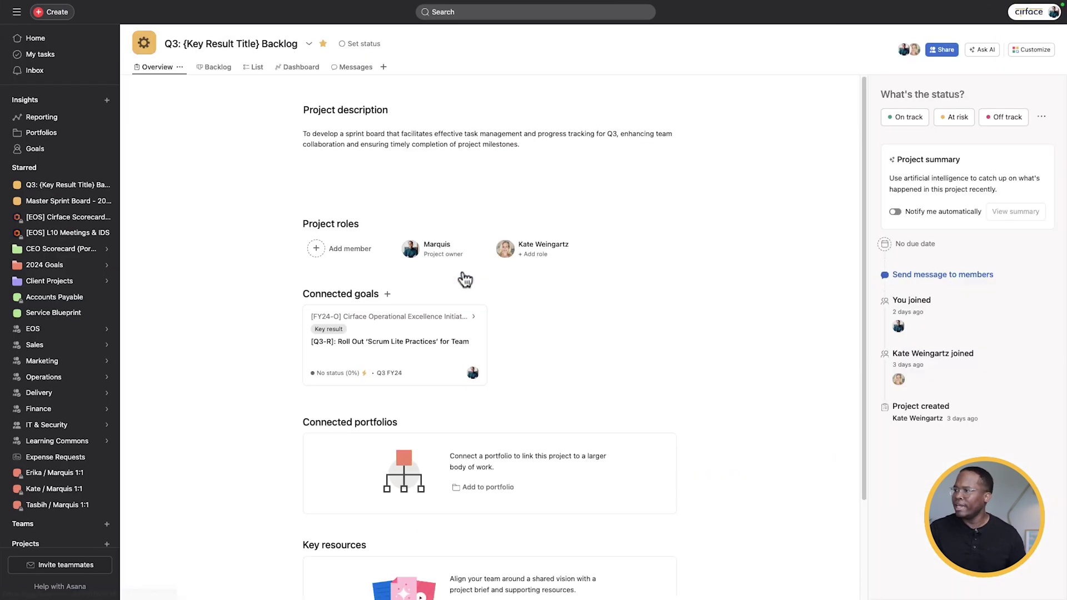
pyautogui.click(218, 68)
pyautogui.click(207, 344)
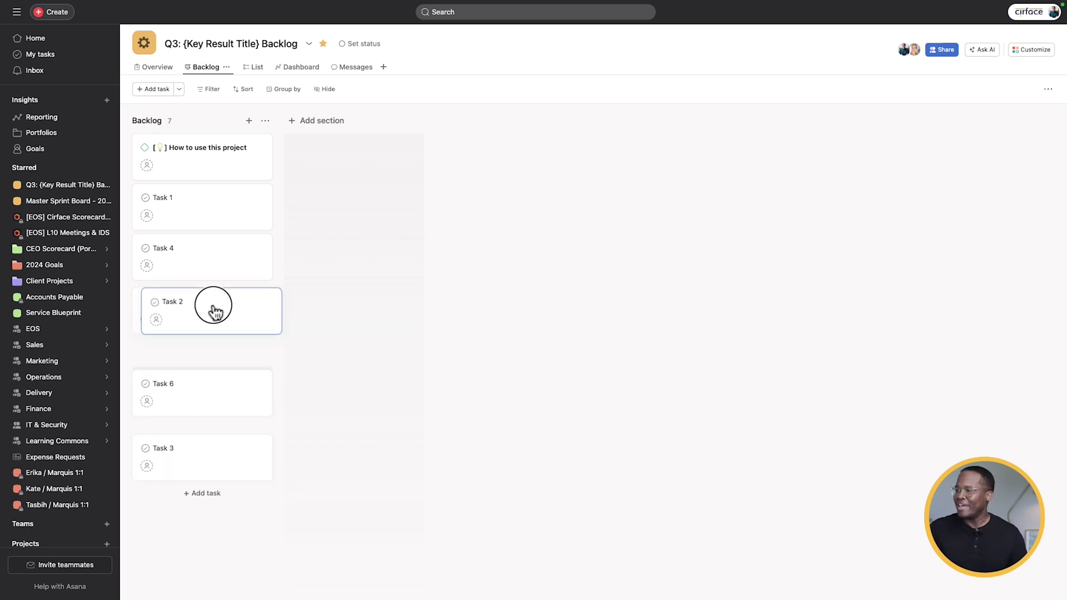
pyautogui.moveTo(210, 310); pyautogui.dragTo(208, 285)
pyautogui.moveTo(205, 459); pyautogui.dragTo(202, 307)
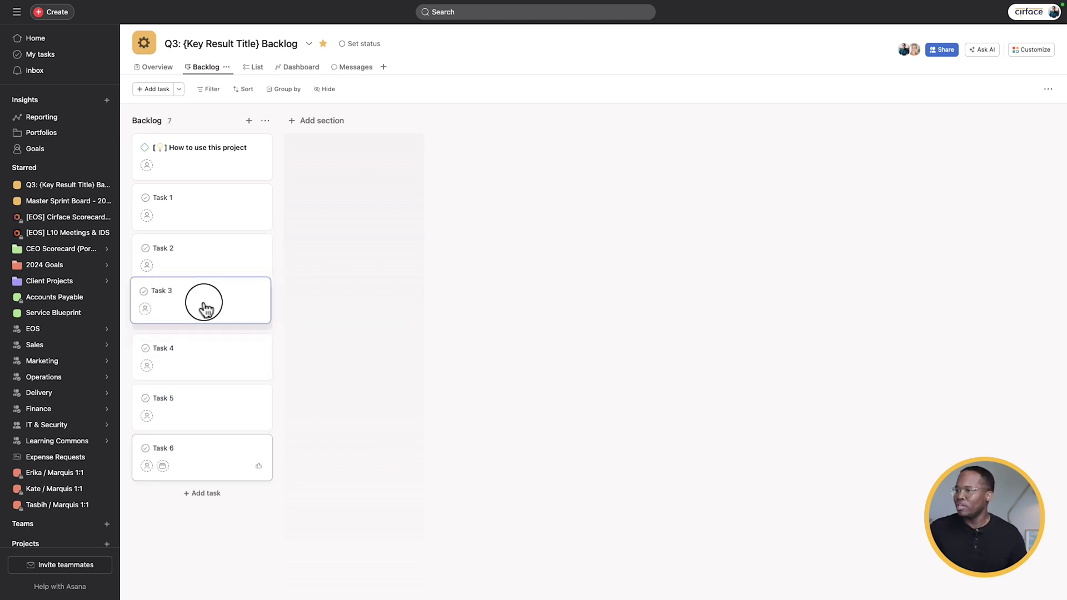
# - Add another task below Task 7, start a further one, then return to Miro
pyautogui.click(198, 493)
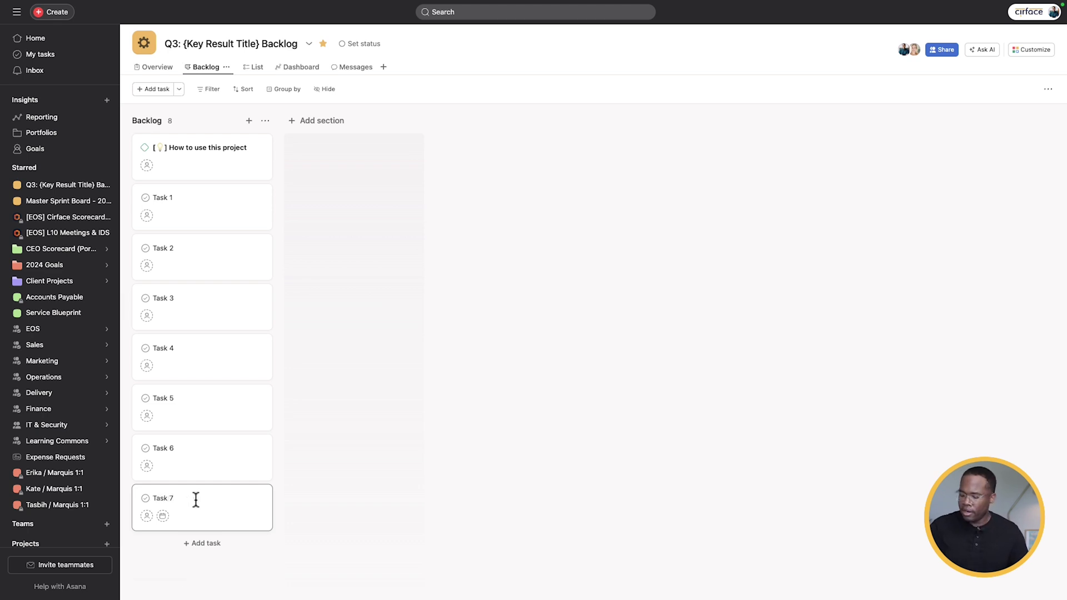
pyautogui.press('Return')
pyautogui.write('Ta')
pyautogui.hotkey('ctrl', 'Right')
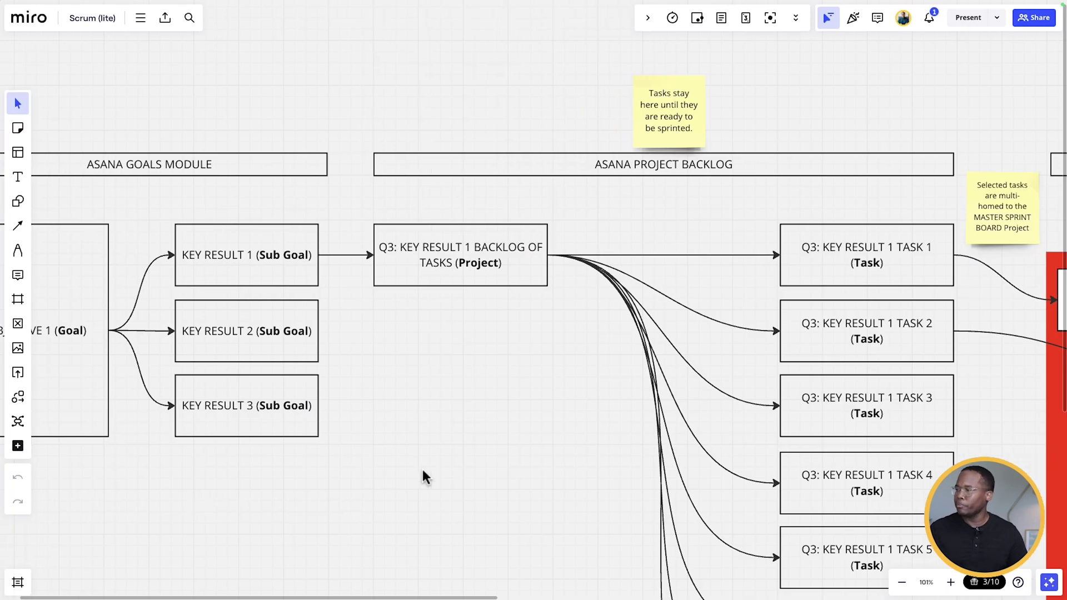
pyautogui.hscroll(5, 410, 483)
pyautogui.scroll(-2, 410, 484)
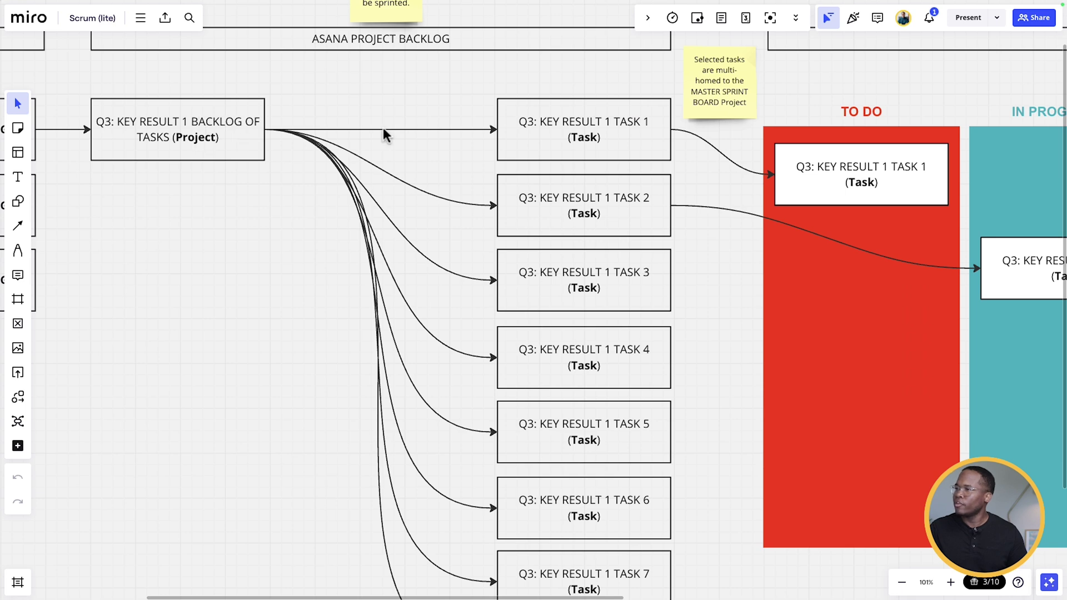
# - Select Task 1 and Task 2 in the backlog and assign both to the project owner
pyautogui.hotkey('ctrl', 'Right')
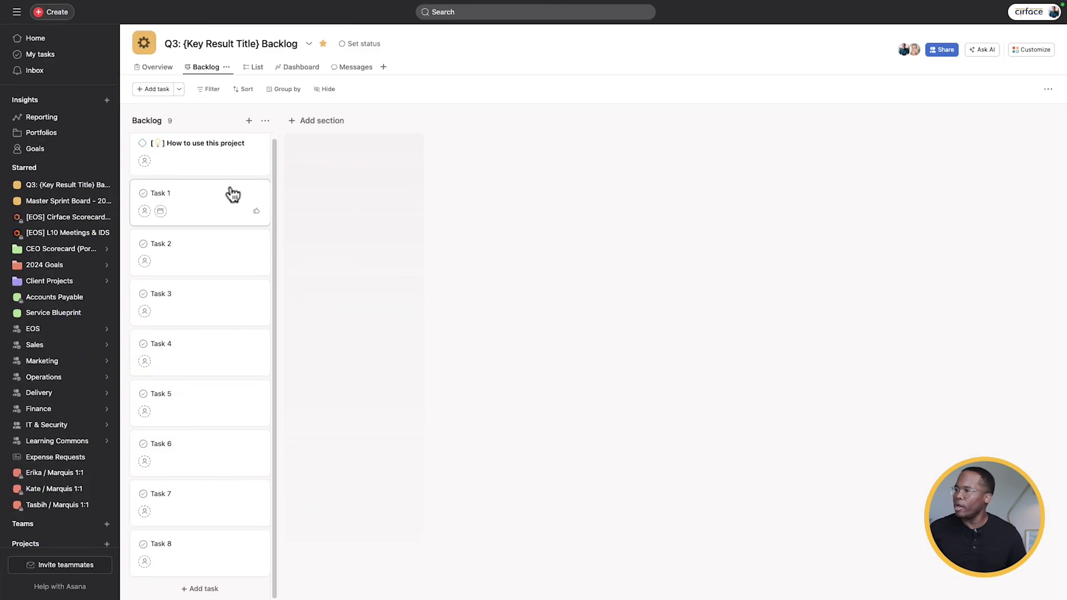
pyautogui.click(217, 208)
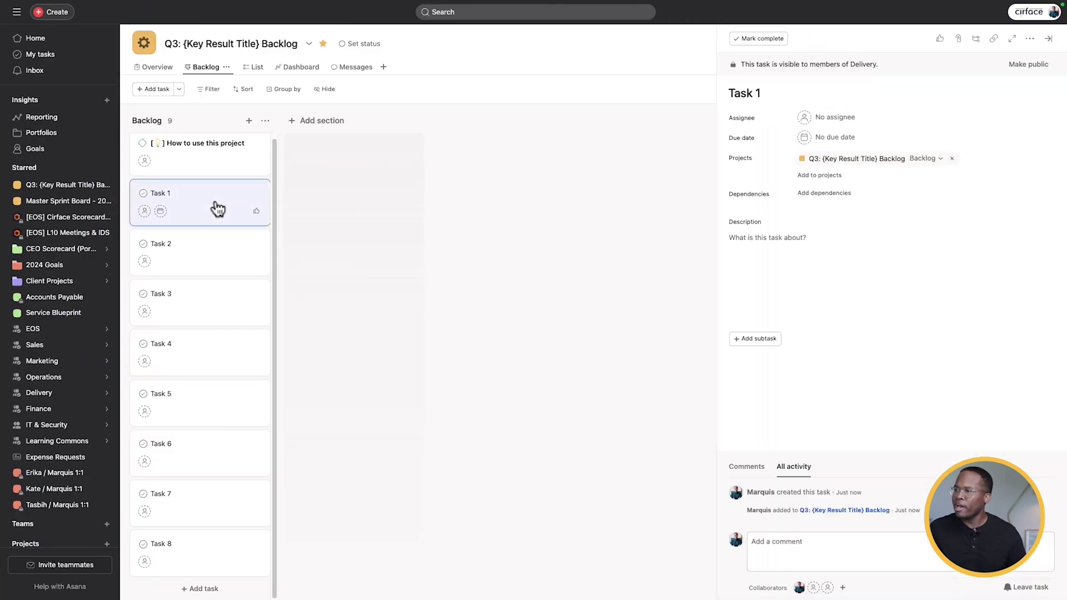
pyautogui.click(286, 246)
pyautogui.moveTo(281, 246); pyautogui.dragTo(226, 214)
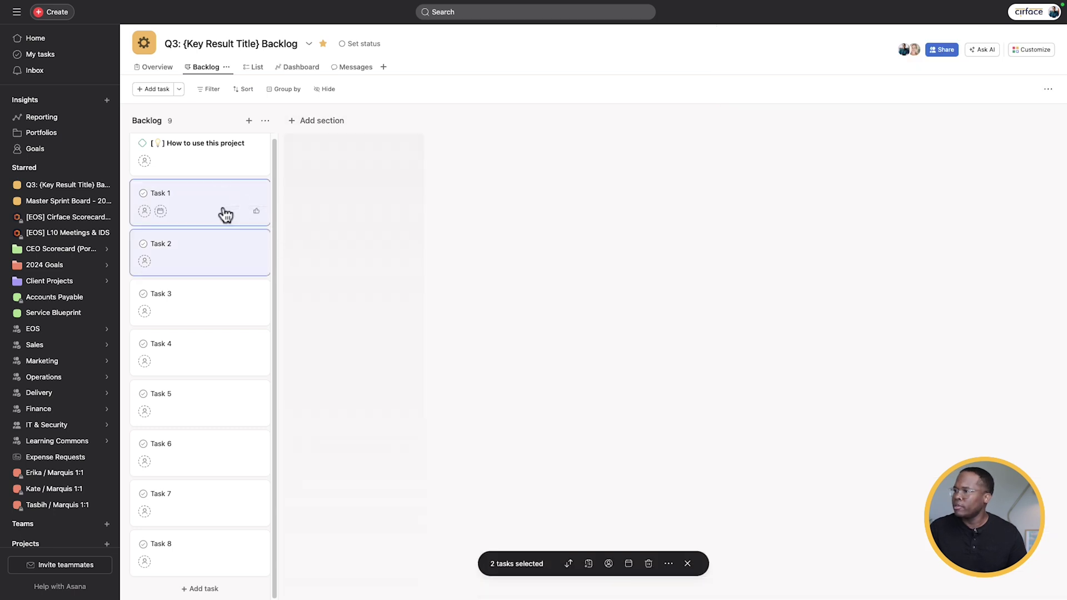
pyautogui.click(610, 565)
pyautogui.click(633, 432)
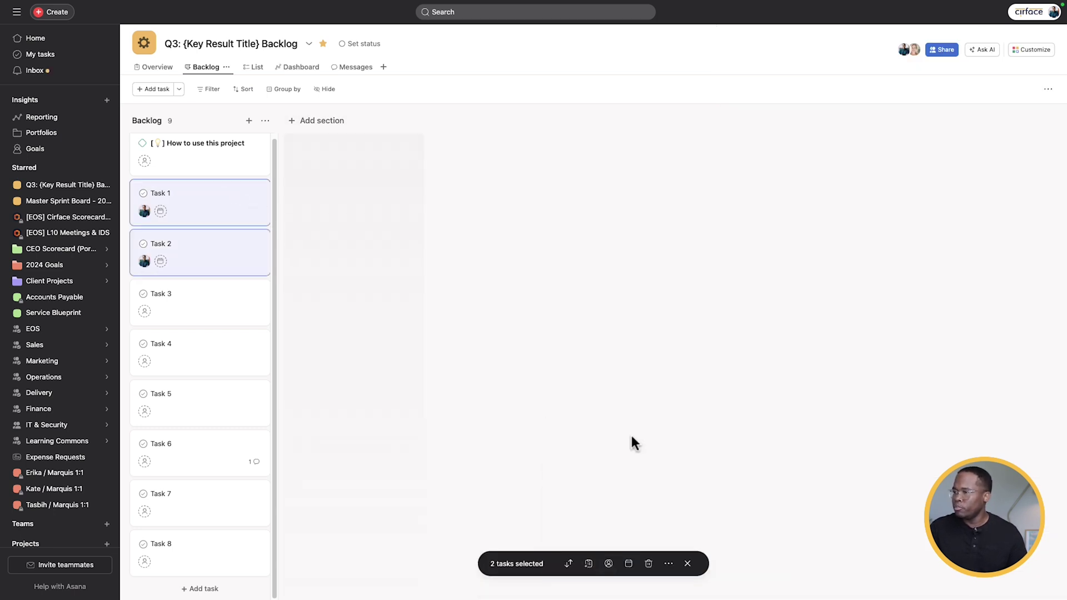
pyautogui.click(688, 563)
# - Add Task 1 and Task 2 to Master Sprint Board - 2024 and open that project
pyautogui.moveTo(295, 231); pyautogui.dragTo(235, 216)
pyautogui.click(589, 564)
pyautogui.click(450, 527)
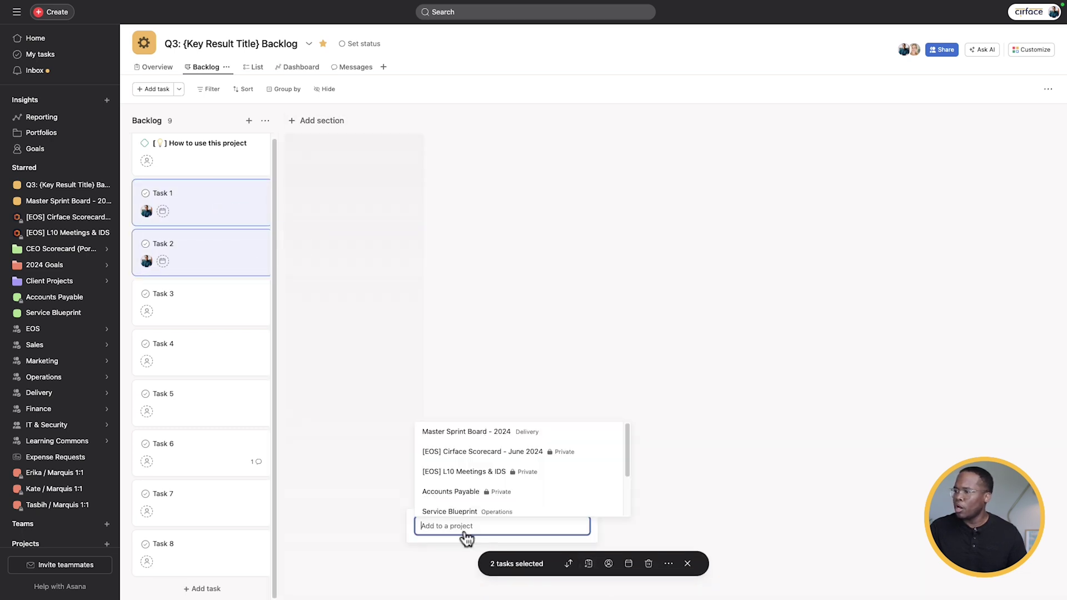
pyautogui.click(482, 432)
pyautogui.click(459, 499)
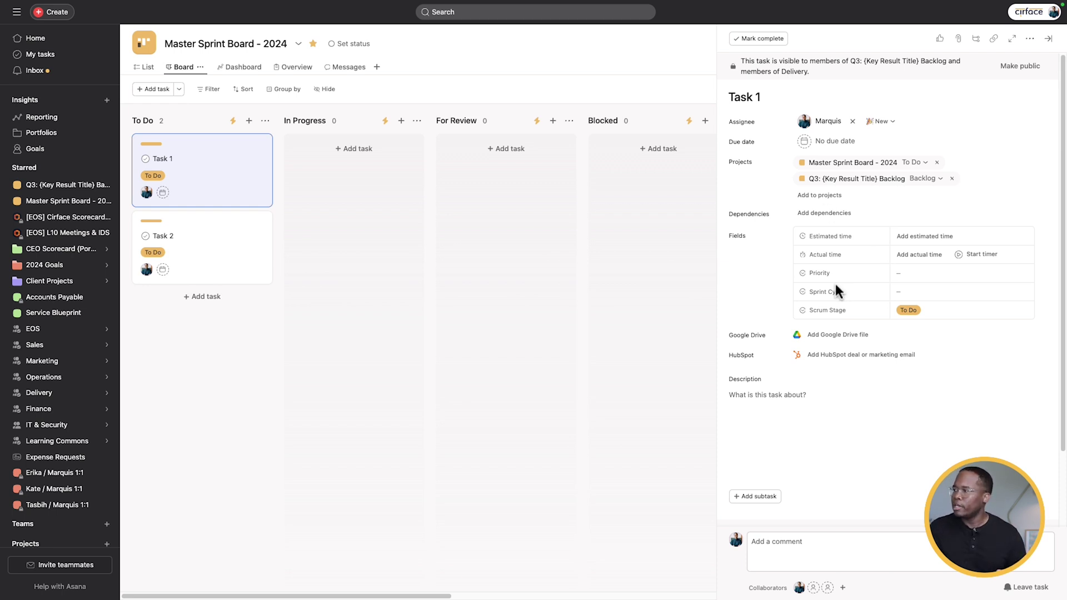
# - Give Task 1 a 3:00 estimate, a July 3 due date and High priority
pyautogui.click(926, 239)
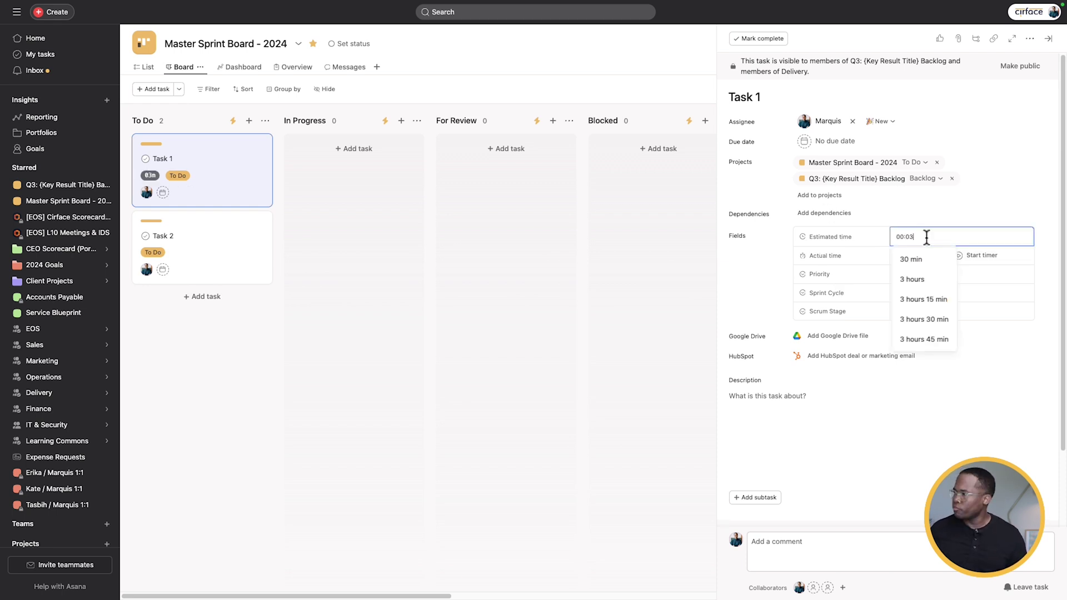
pyautogui.click(832, 142)
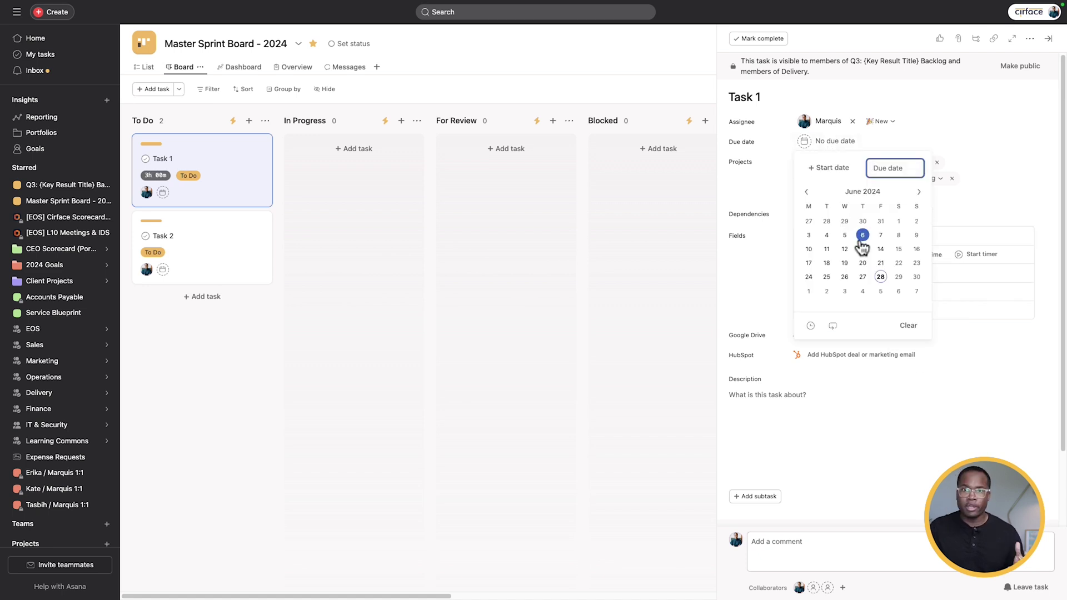
pyautogui.click(845, 291)
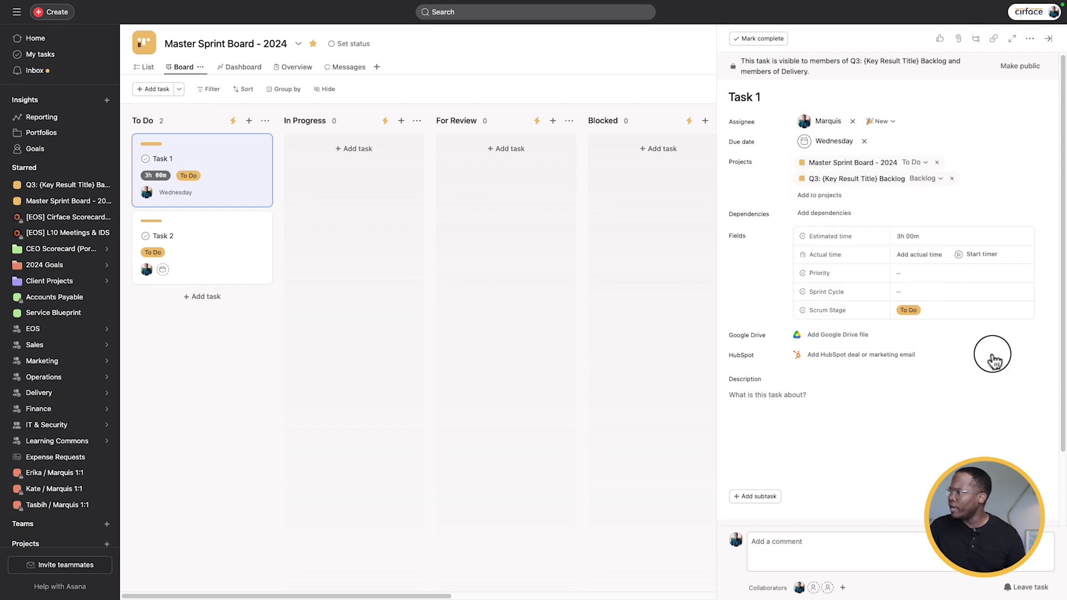
pyautogui.click(915, 274)
pyautogui.click(926, 309)
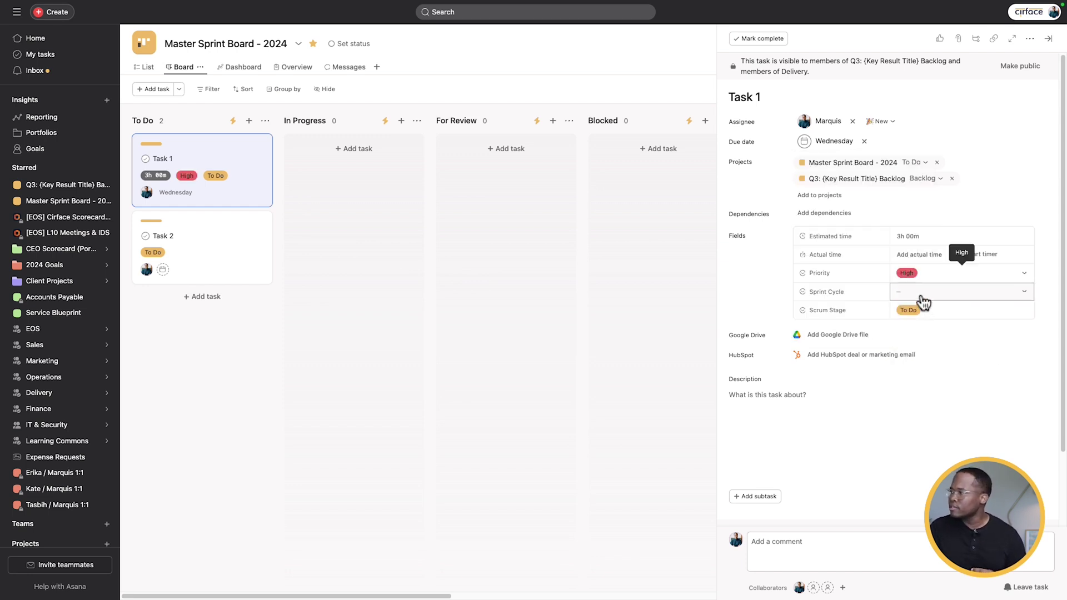
# - Put Task 1 in Sprint 1 - July 1 - July 14 and move it to In Progress
pyautogui.click(924, 293)
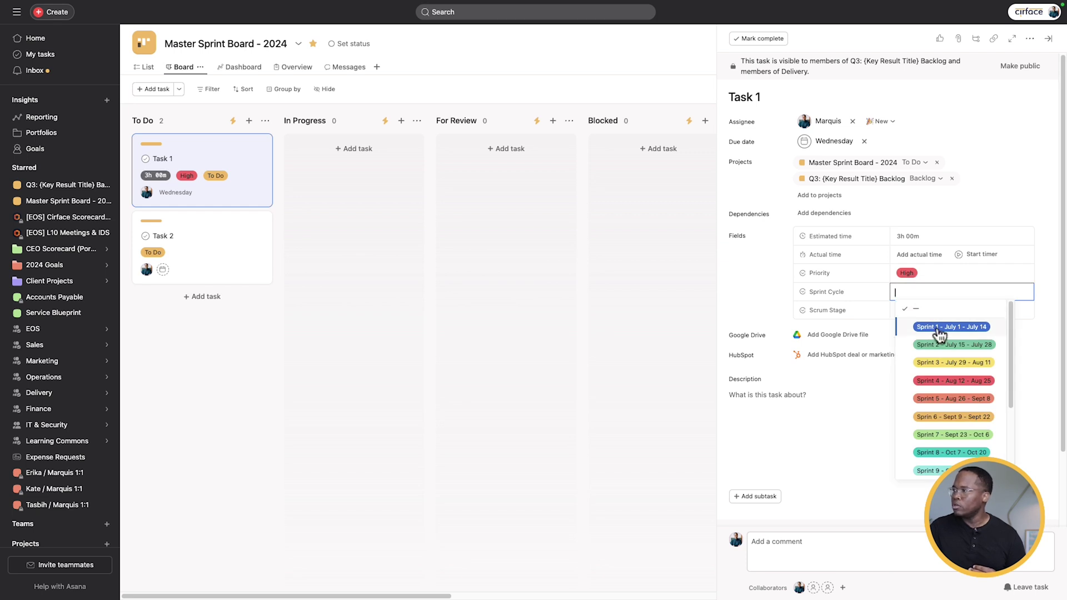
pyautogui.scroll(-2, 948, 425)
pyautogui.scroll(2, 946, 389)
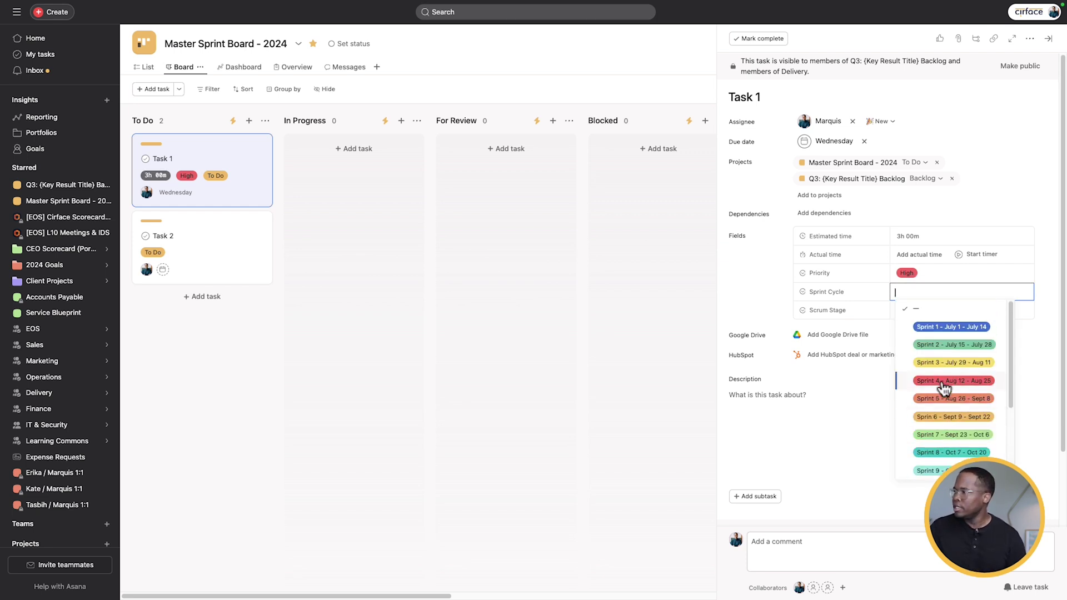
pyautogui.click(929, 332)
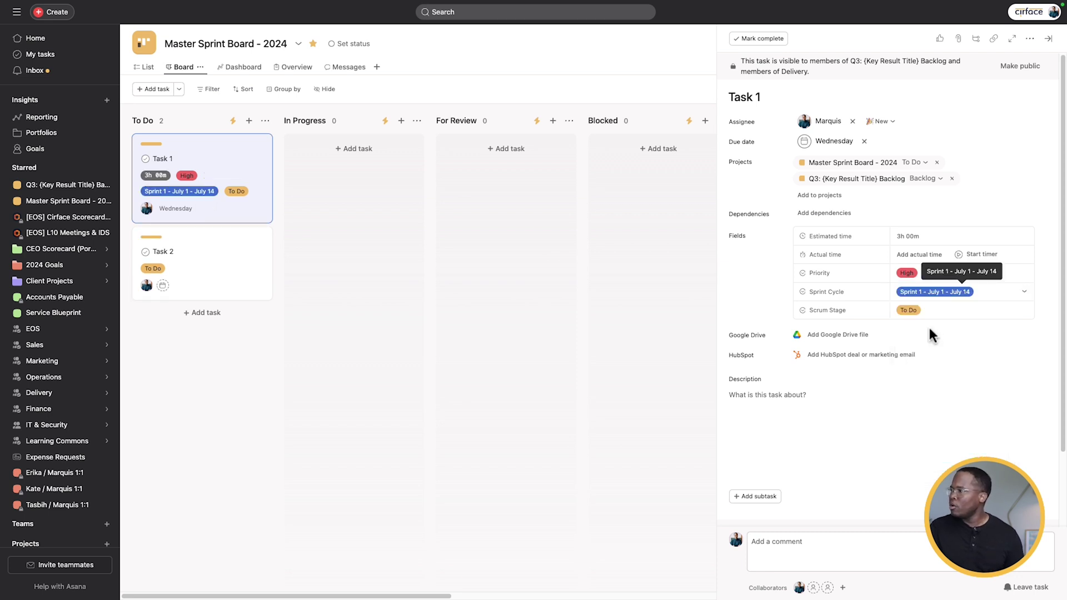
pyautogui.moveTo(233, 165); pyautogui.dragTo(379, 174)
# - Set Task 2's due date to July 9 and its estimated time to 10 hours
pyautogui.click(231, 184)
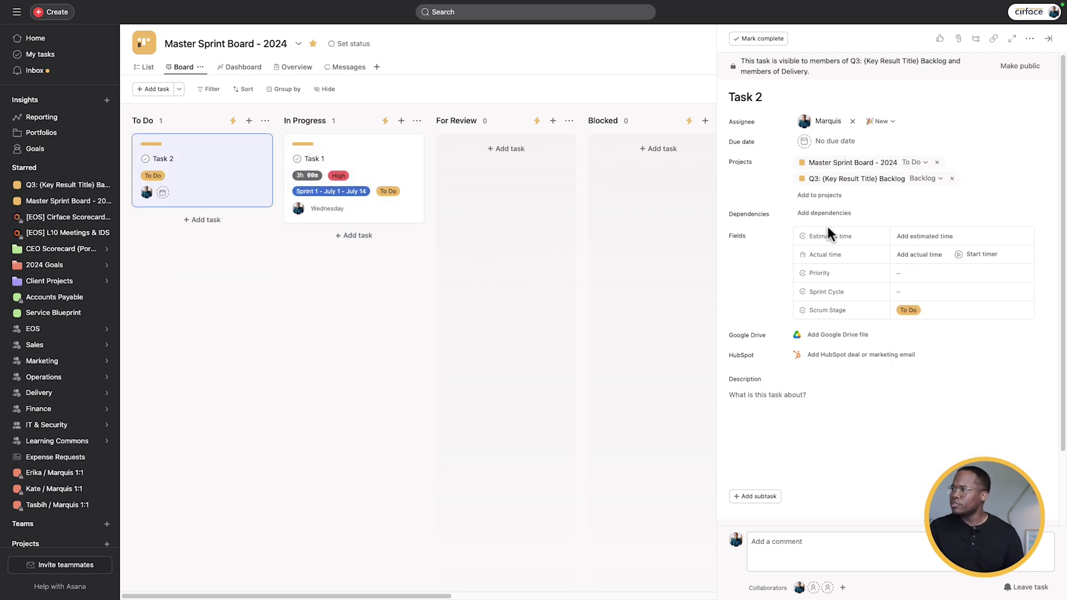
pyautogui.click(834, 142)
pyautogui.click(920, 192)
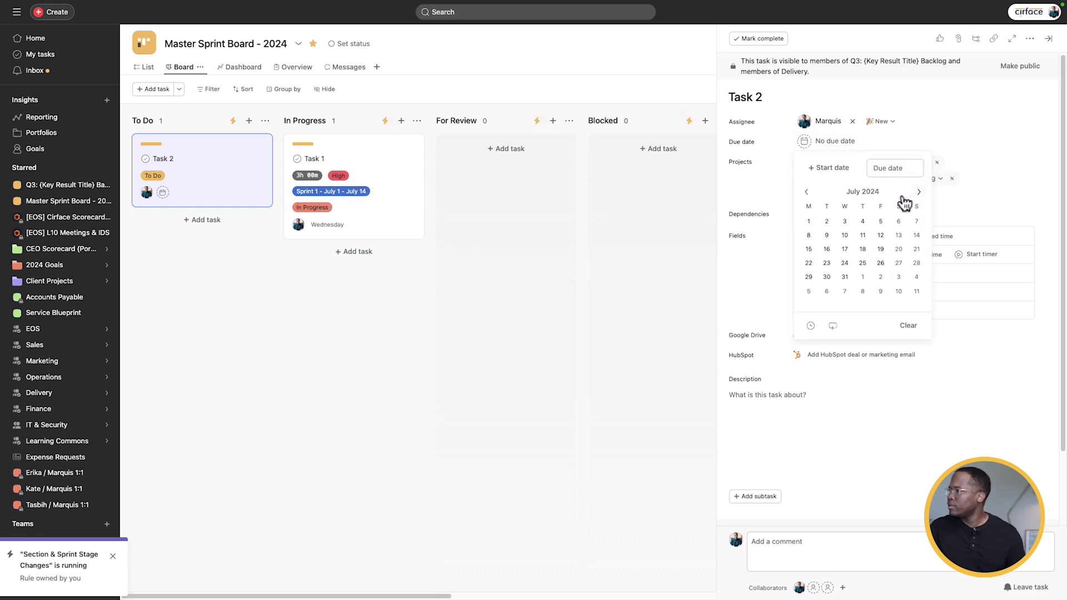
pyautogui.click(828, 235)
pyautogui.click(933, 239)
pyautogui.write('10:00')
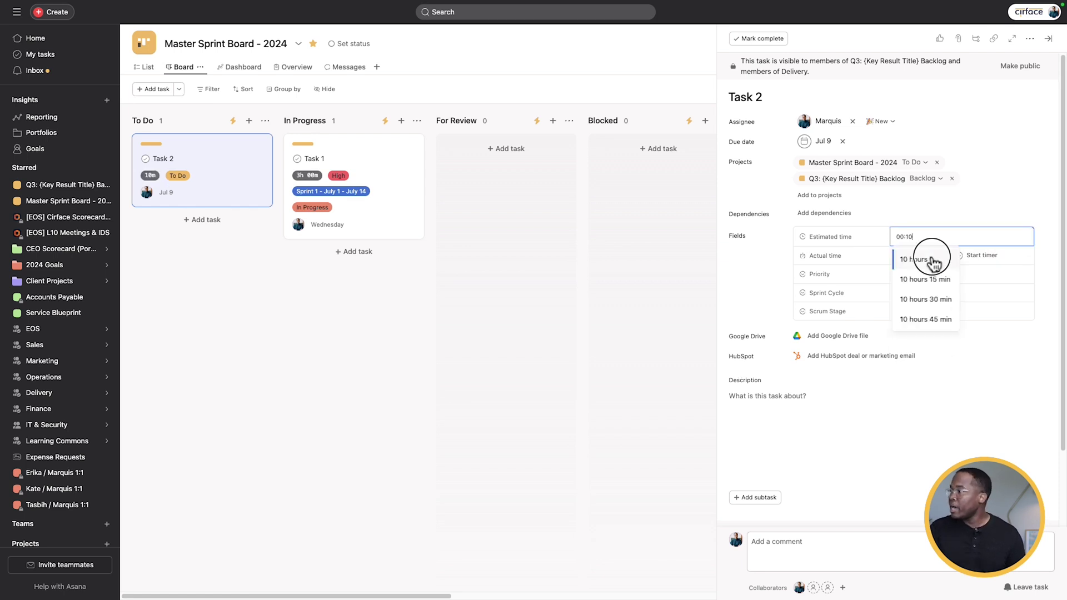
pyautogui.click(928, 256)
# - Give Task 2 Medium priority and Sprint 1, move it to In Progress, then reopen the Q3 Backlog
pyautogui.click(935, 281)
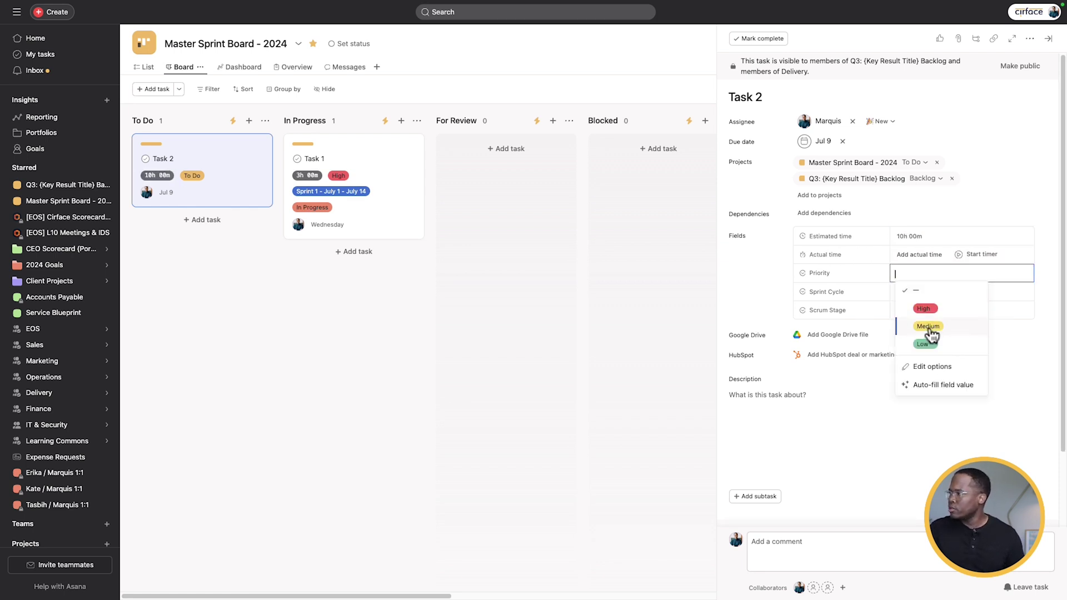
pyautogui.click(929, 327)
pyautogui.click(927, 290)
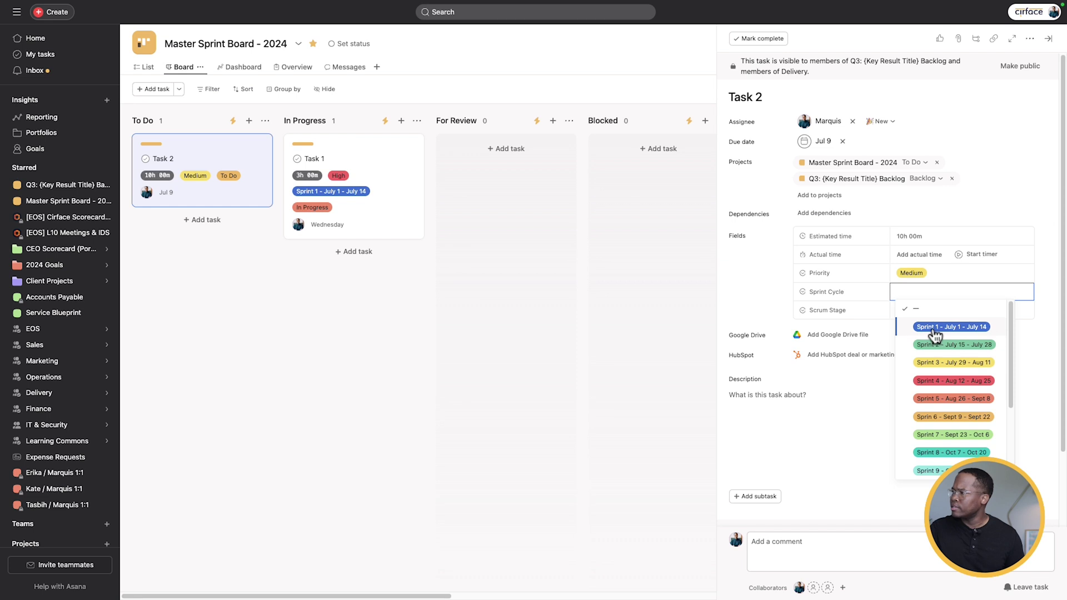
pyautogui.click(935, 329)
pyautogui.moveTo(229, 217); pyautogui.dragTo(366, 329)
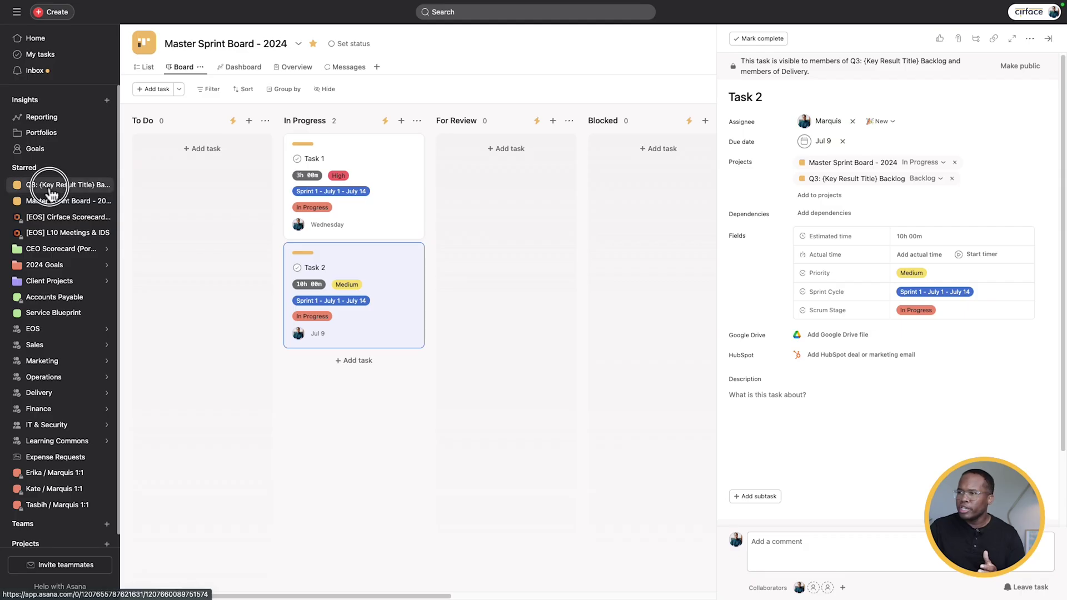
pyautogui.click(50, 190)
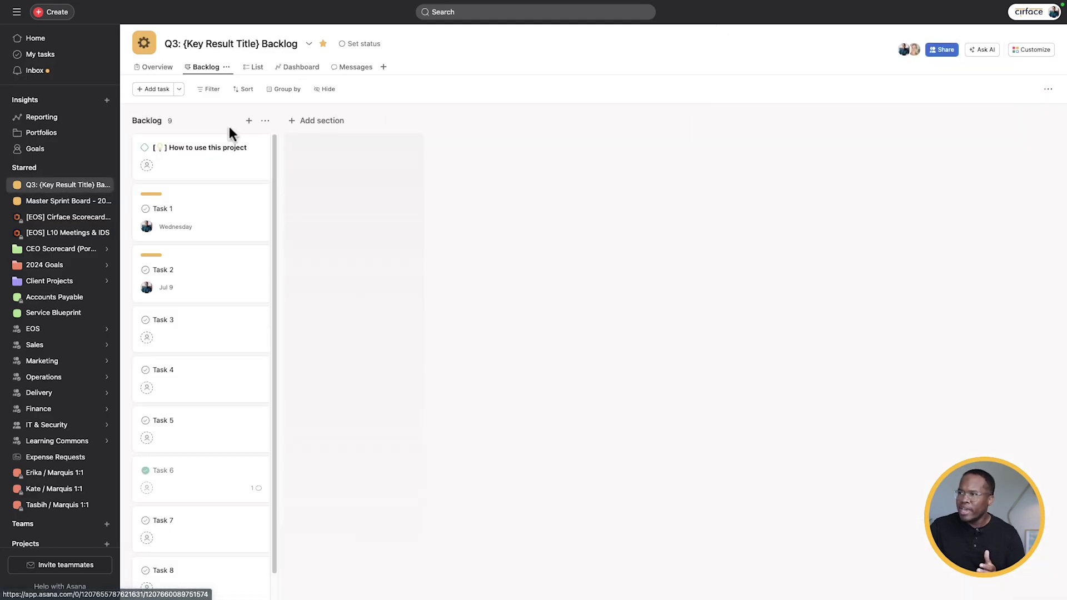
pyautogui.click(211, 175)
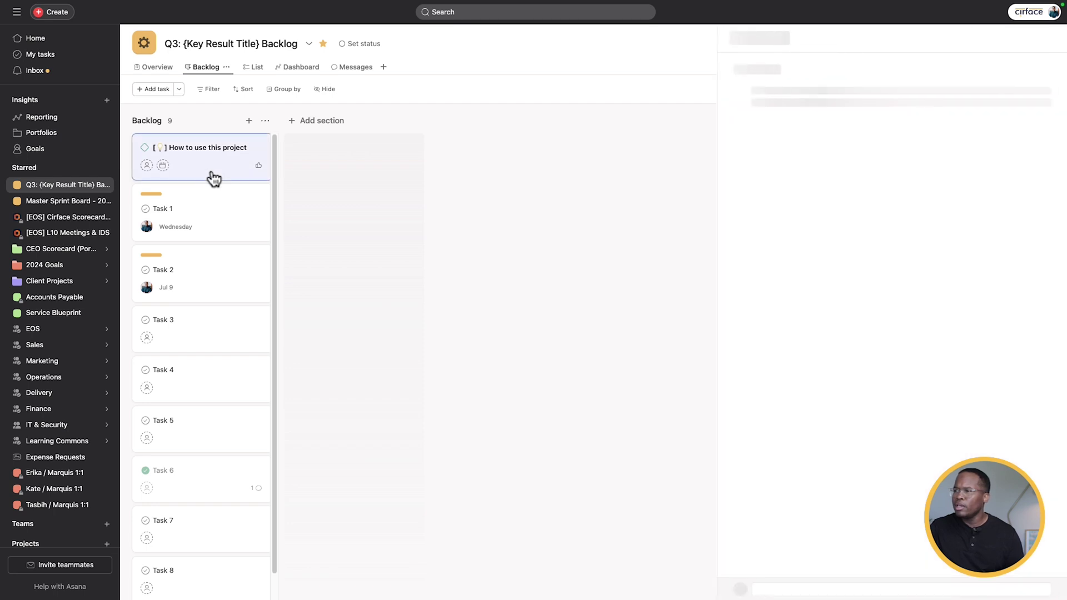
pyautogui.scroll(-2, 835, 310)
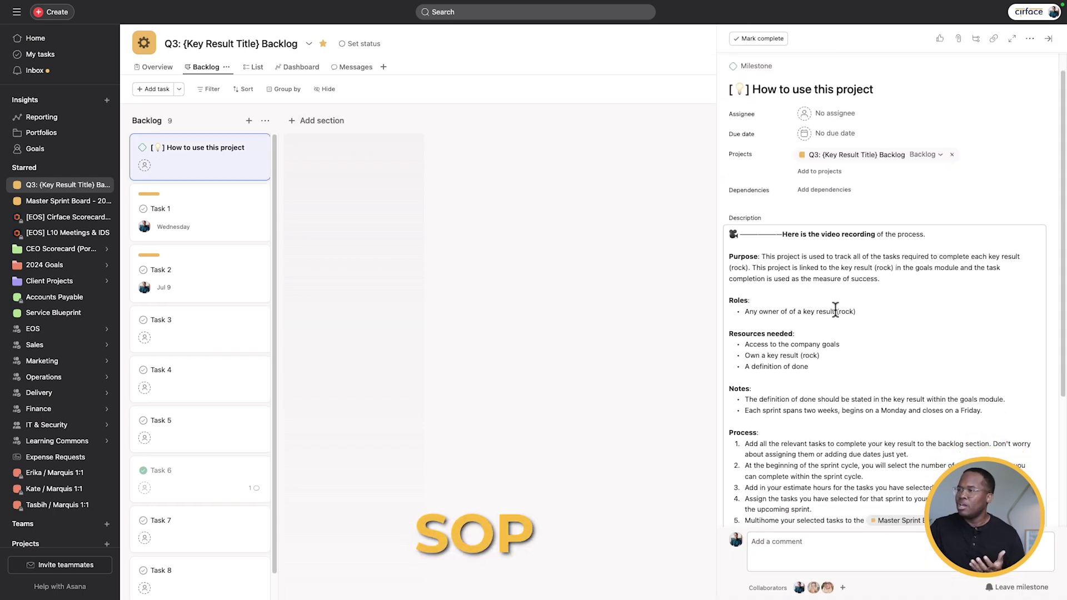
pyautogui.scroll(-2, 810, 321)
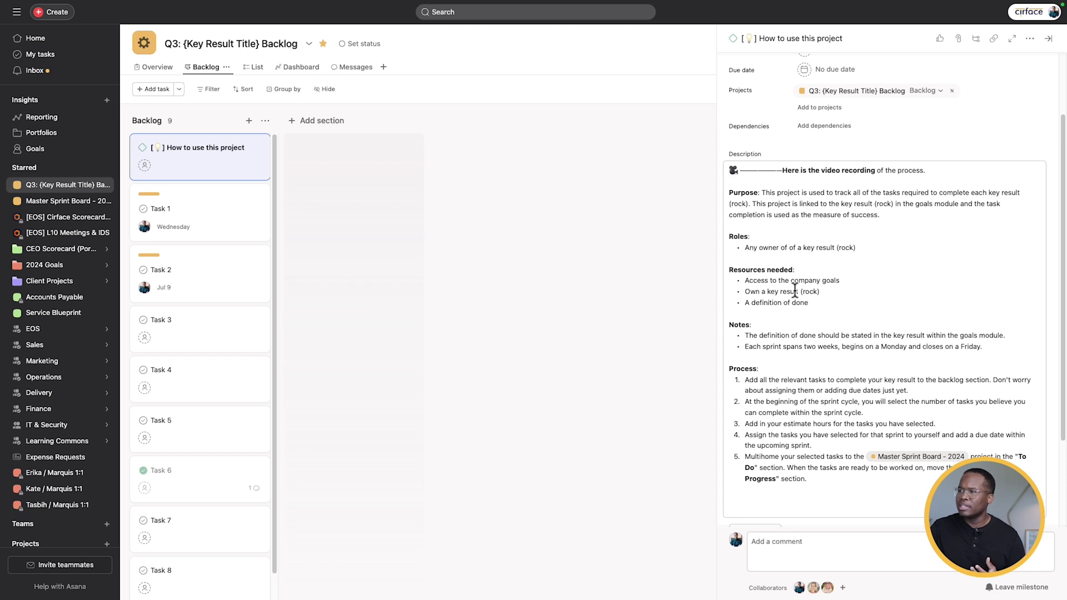
pyautogui.click(1049, 40)
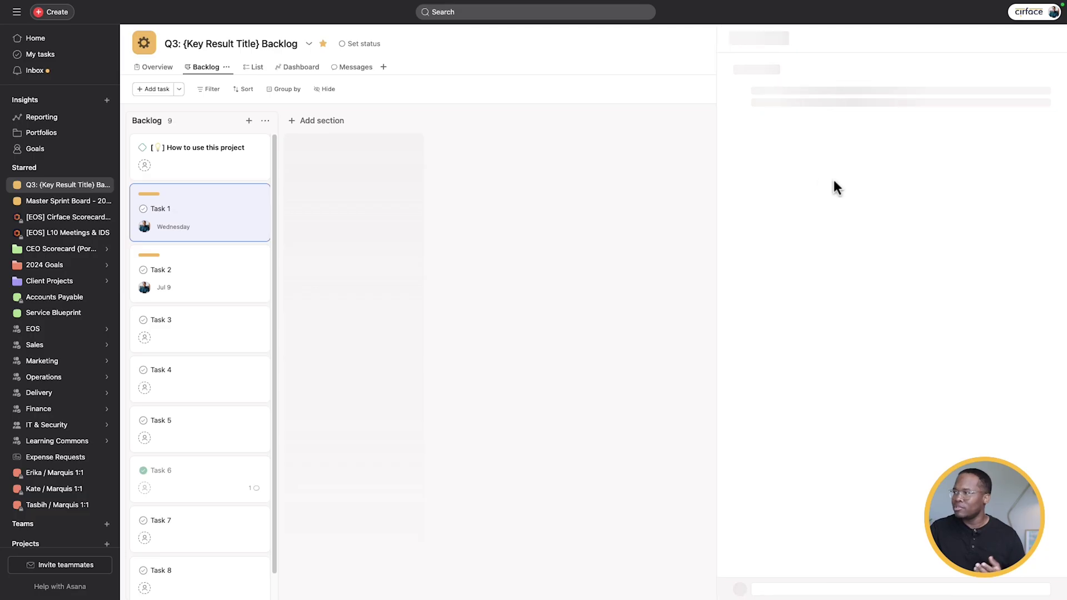
# - On Master Sprint Board - 2024, drag Task 1 and Task 2 into Blocked and reveal Task 2's assessment subtask
pyautogui.click(839, 163)
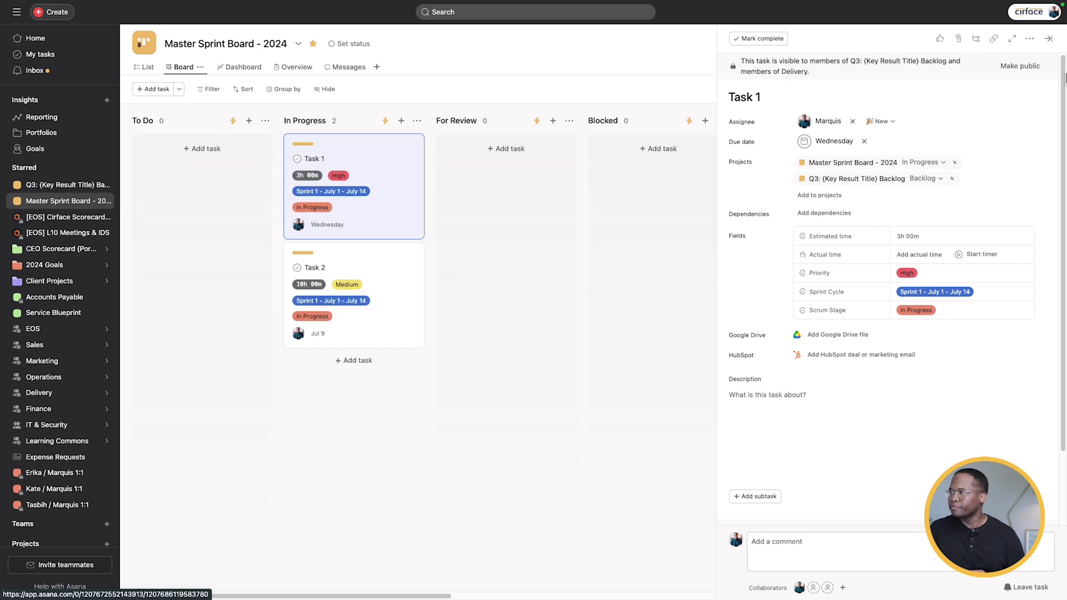
pyautogui.click(17, 12)
pyautogui.click(1049, 39)
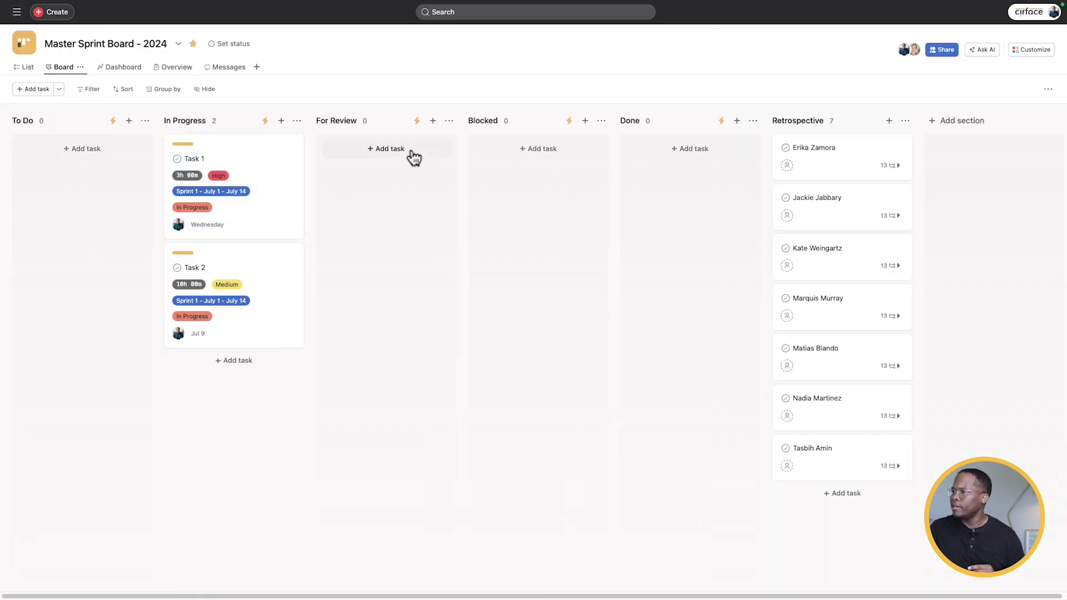
pyautogui.moveTo(265, 215); pyautogui.dragTo(542, 220)
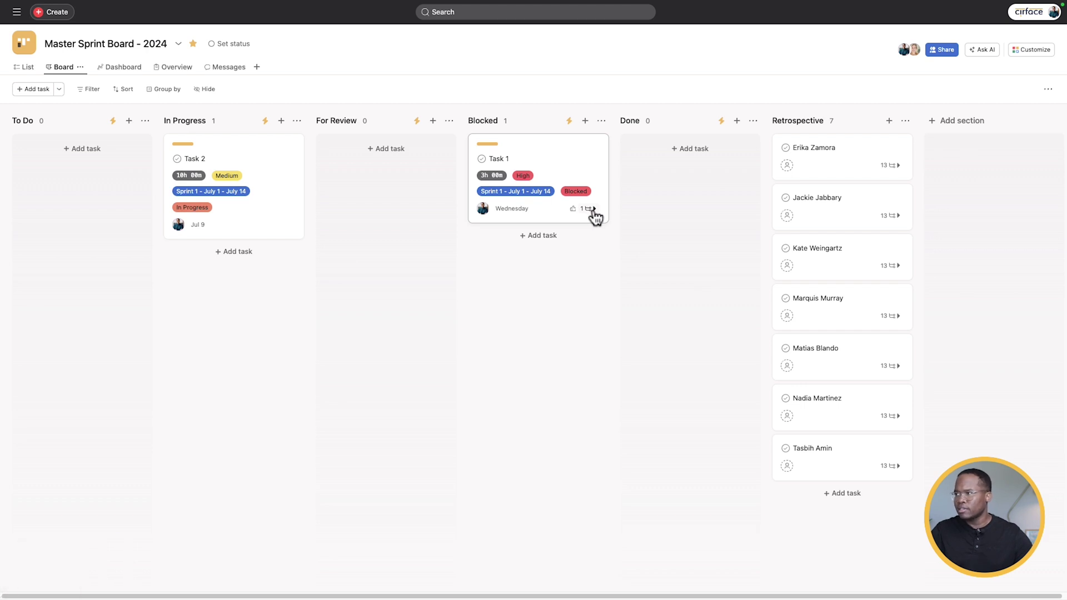
pyautogui.moveTo(288, 219); pyautogui.dragTo(556, 310)
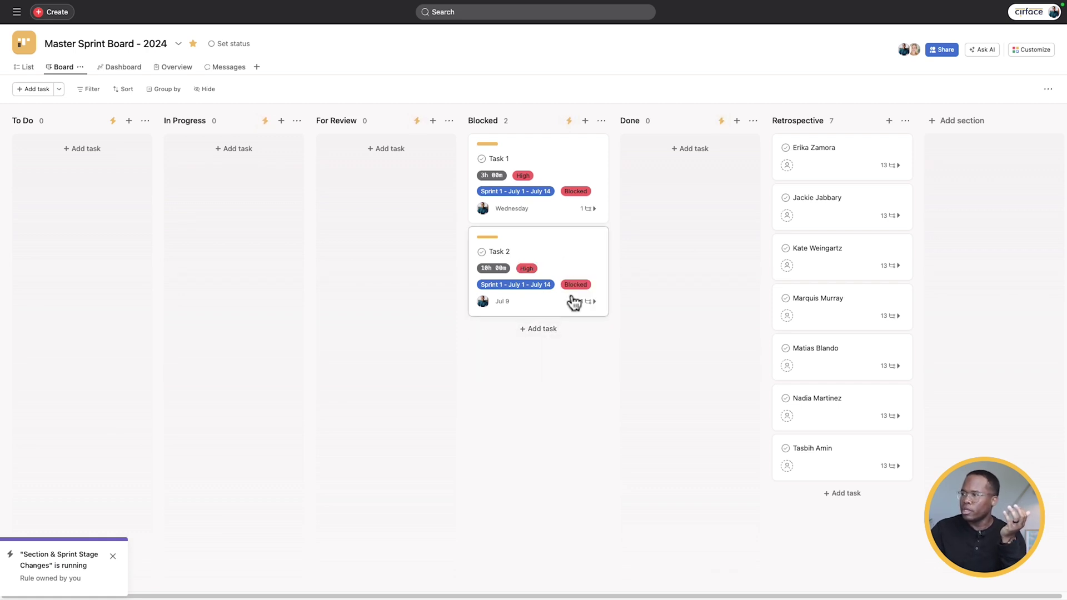
pyautogui.click(589, 302)
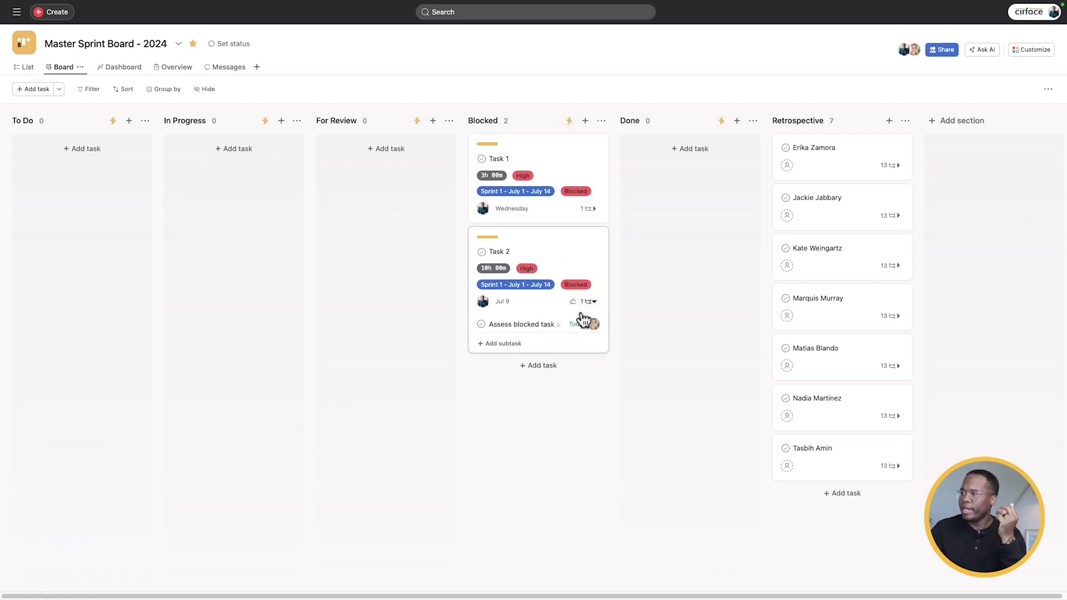
pyautogui.click(1049, 90)
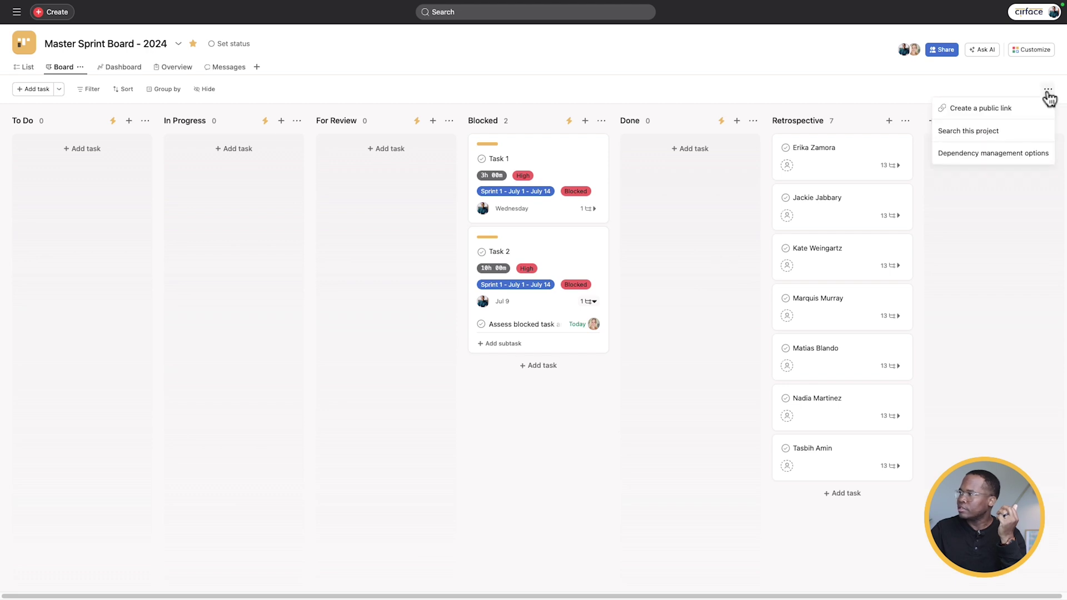
# - Open the 'Section & Sprint Stage Changes' rule and its Blocked branch's assessment subtask
pyautogui.click(968, 131)
pyautogui.click(1028, 50)
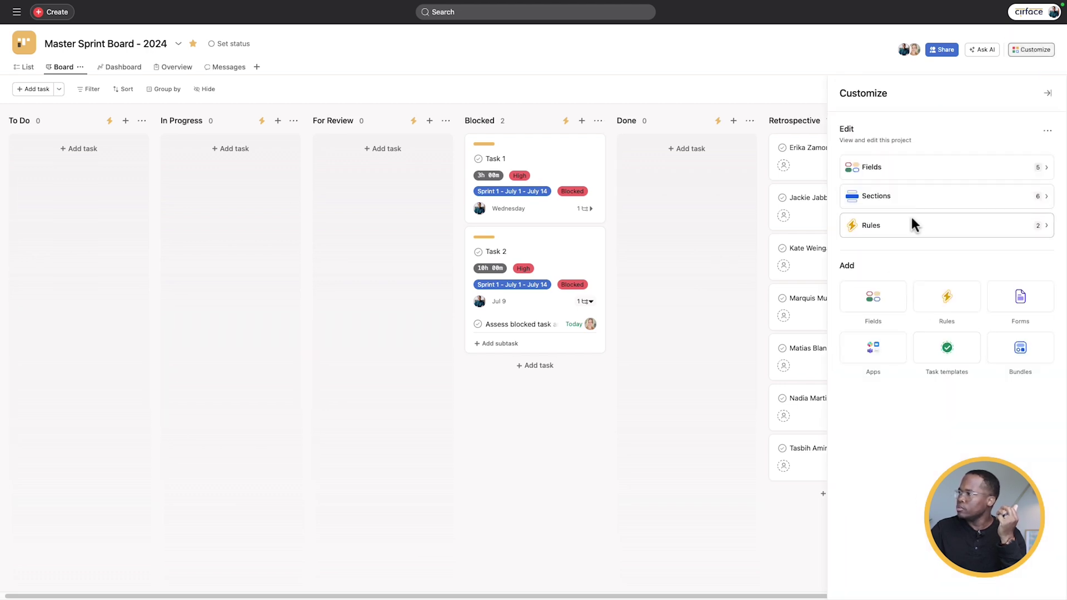
pyautogui.click(914, 226)
pyautogui.click(951, 205)
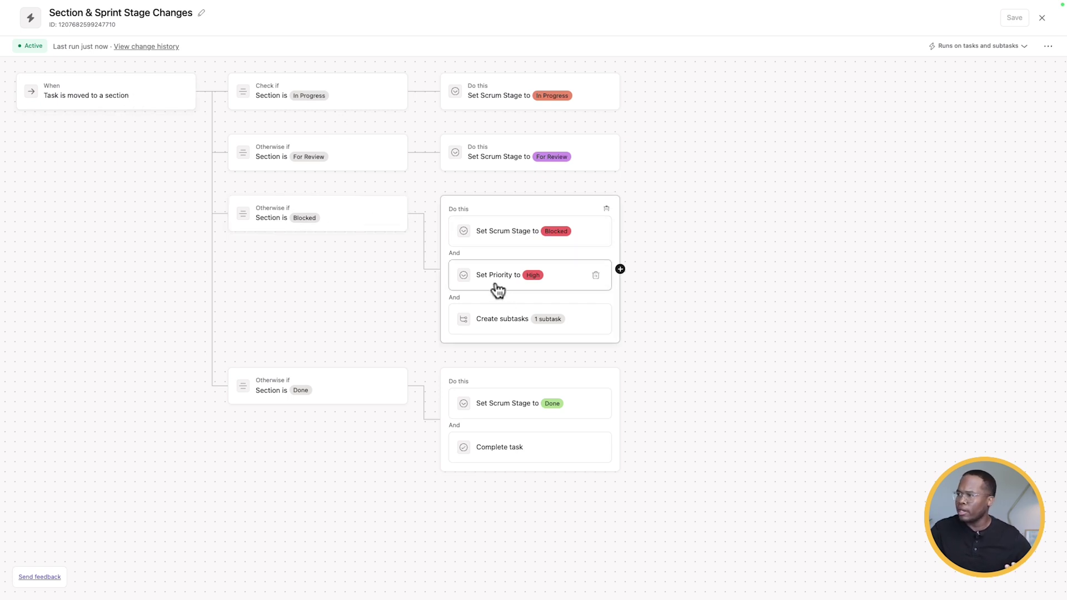
pyautogui.click(495, 322)
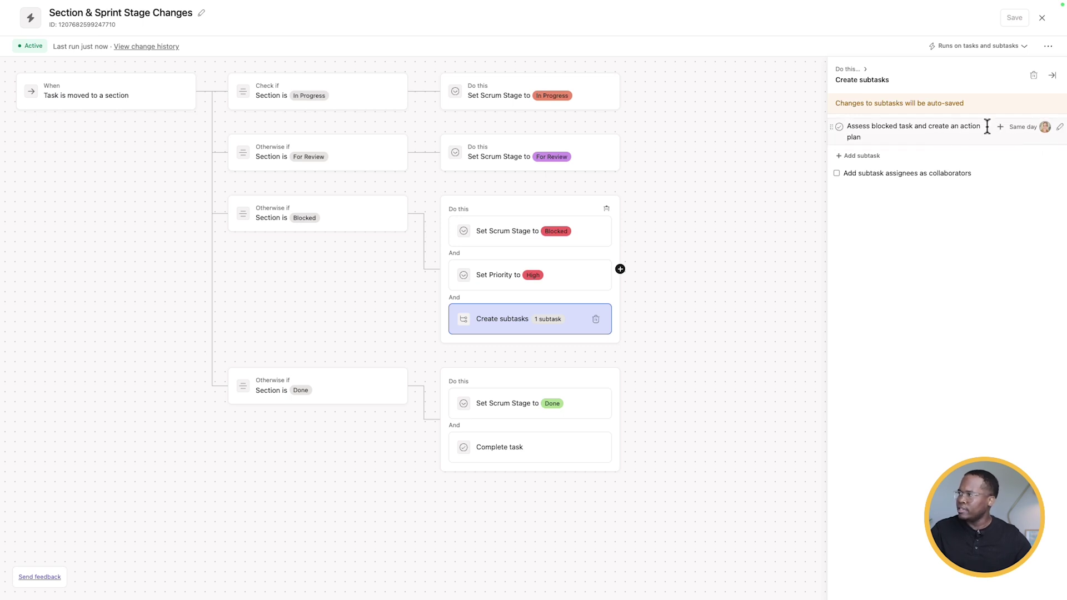
pyautogui.click(1059, 128)
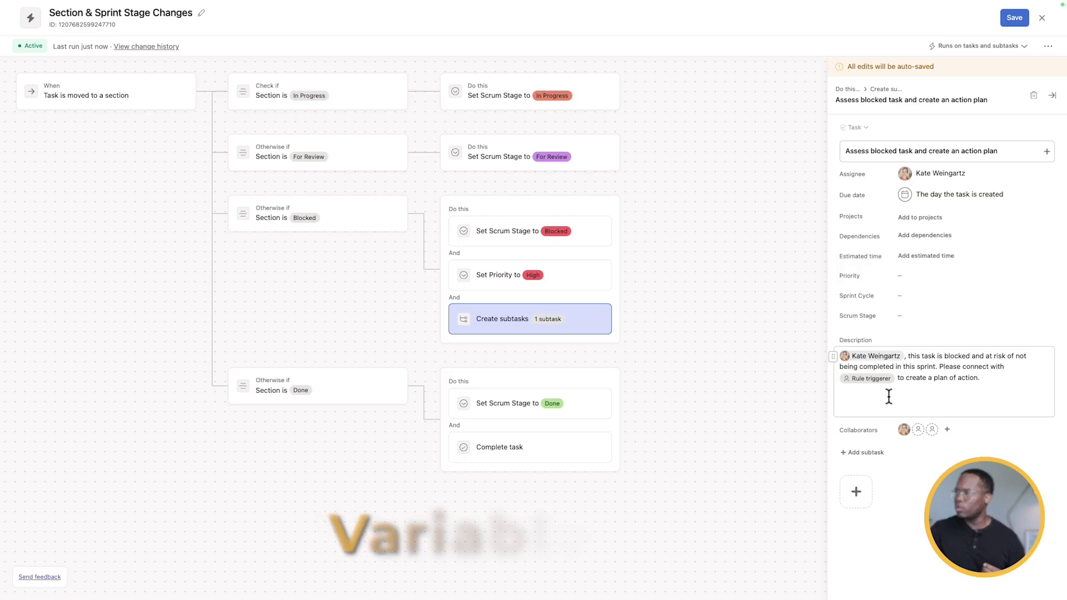
pyautogui.click(1011, 378)
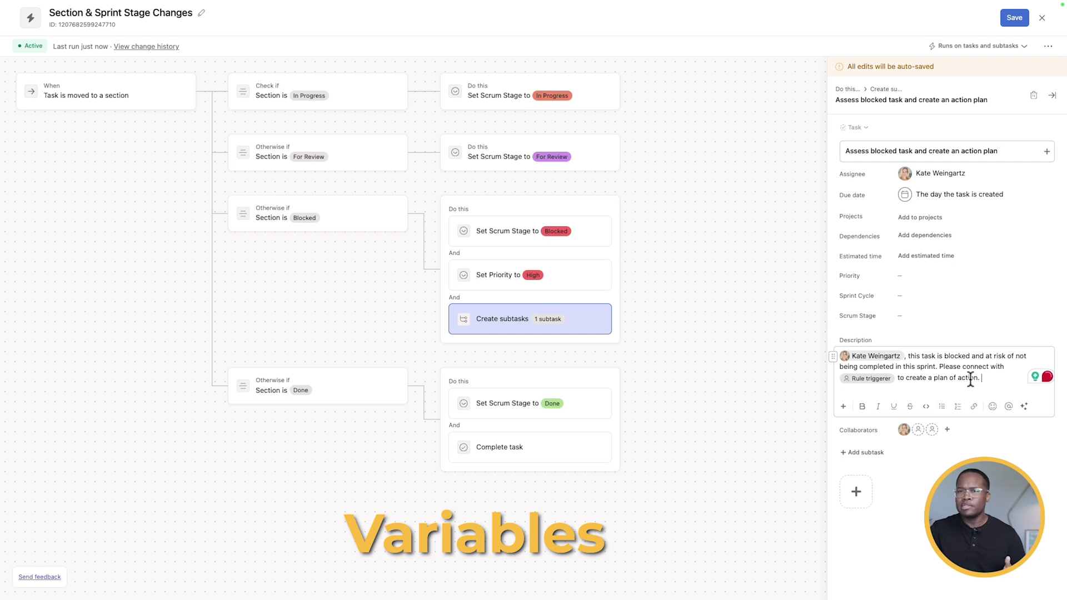
# - Append a People > Rule triggerer (Default) variable to the end of the subtask's description
pyautogui.click(843, 406)
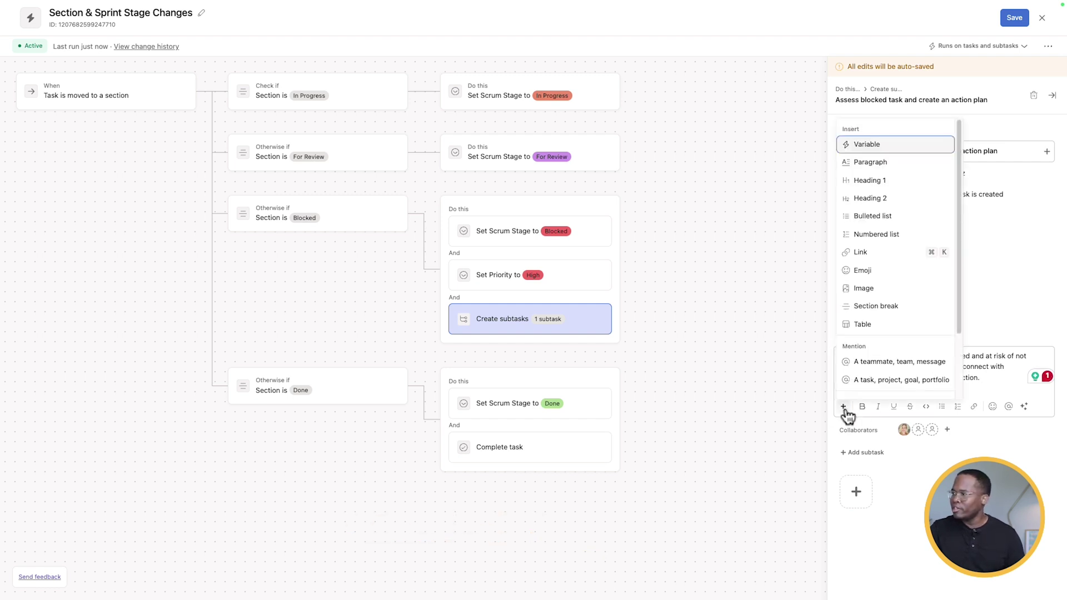
pyautogui.click(916, 149)
pyautogui.click(893, 459)
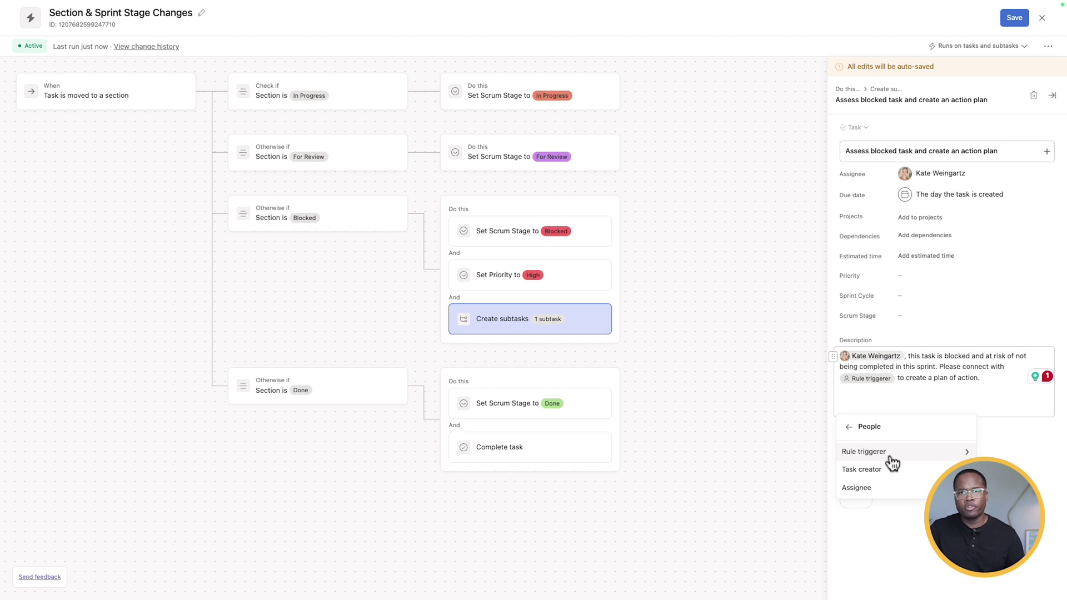
pyautogui.click(892, 453)
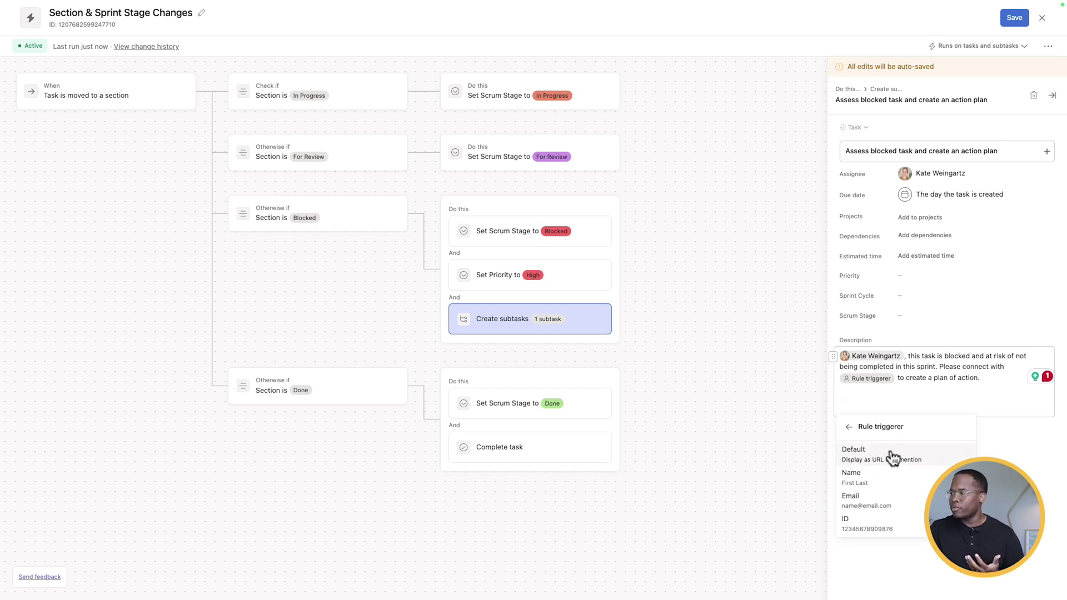
pyautogui.click(925, 462)
pyautogui.moveTo(1009, 383)
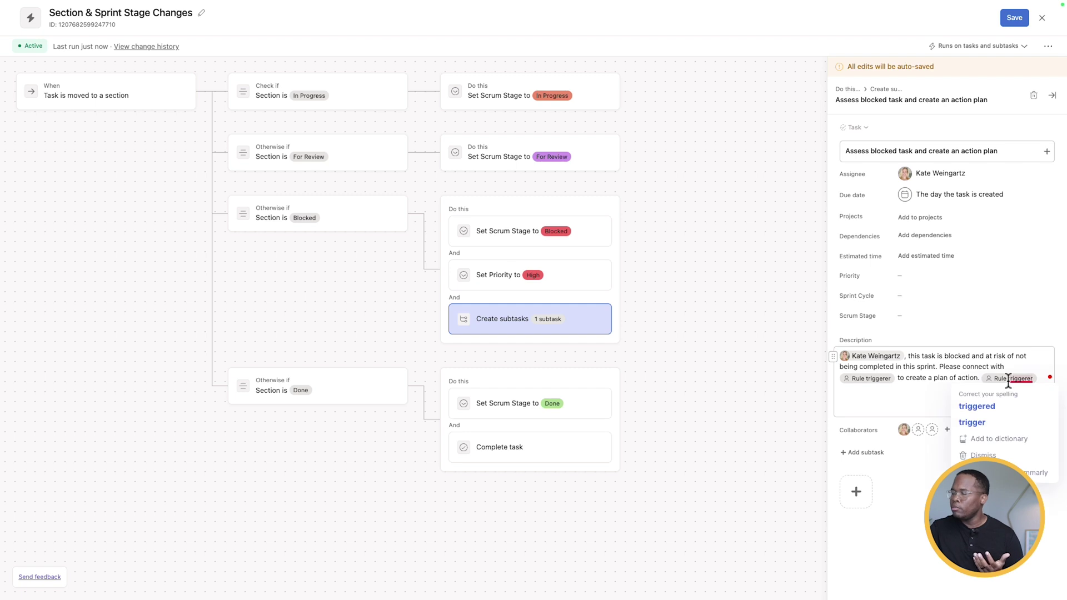